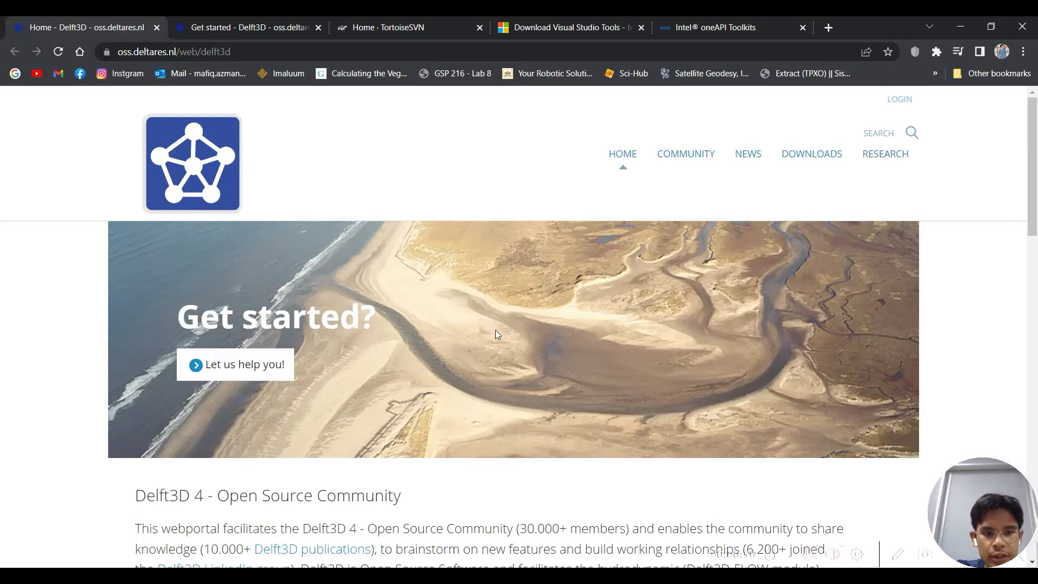
Step: Read the Delft3D 4 open source community introduction on the Deltares home page
scroll(529, 378, down, 3)
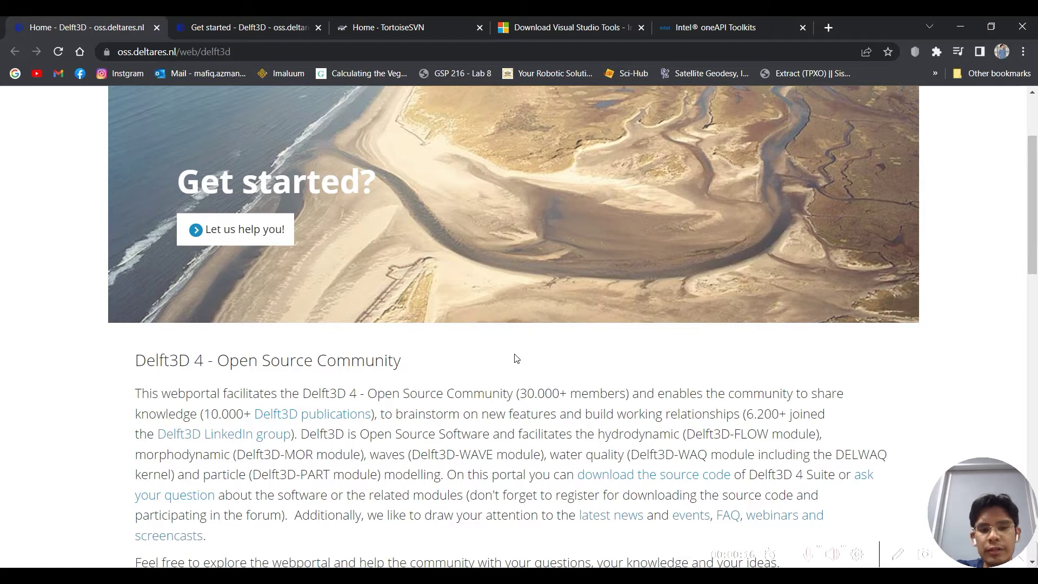
scroll(516, 358, down, 1)
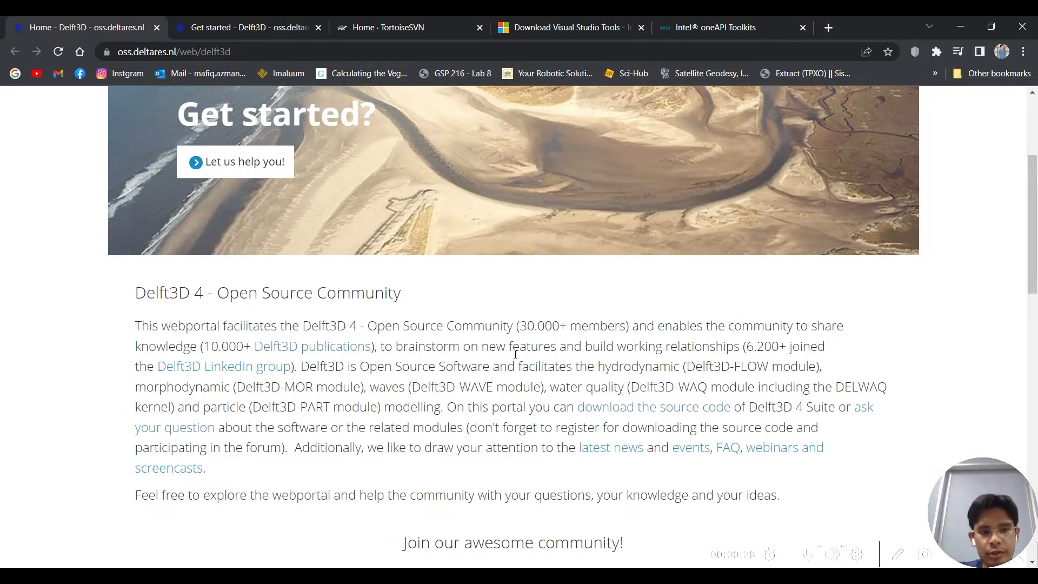
scroll(499, 365, down, 2)
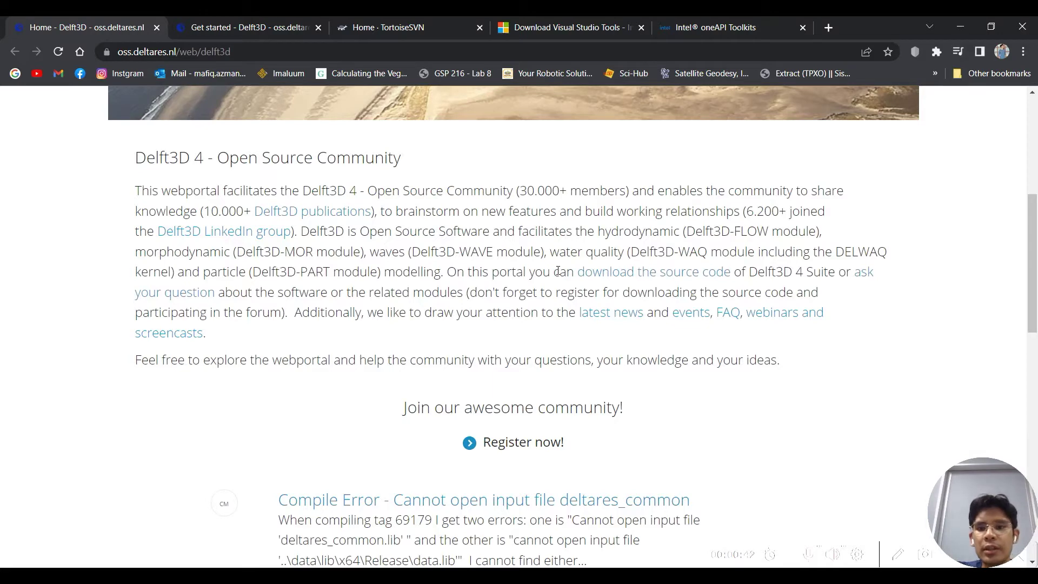
scroll(549, 306, up, 6)
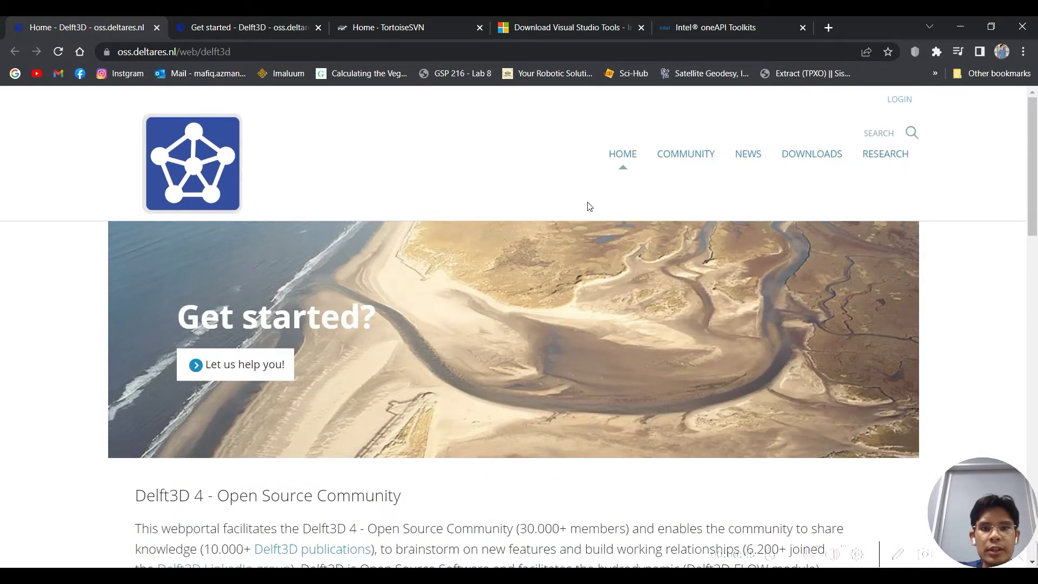
Step: Review the Delft3D Get Started page, highlighting the precompiled binaries and free source code options for obtaining the kernels
click(262, 35)
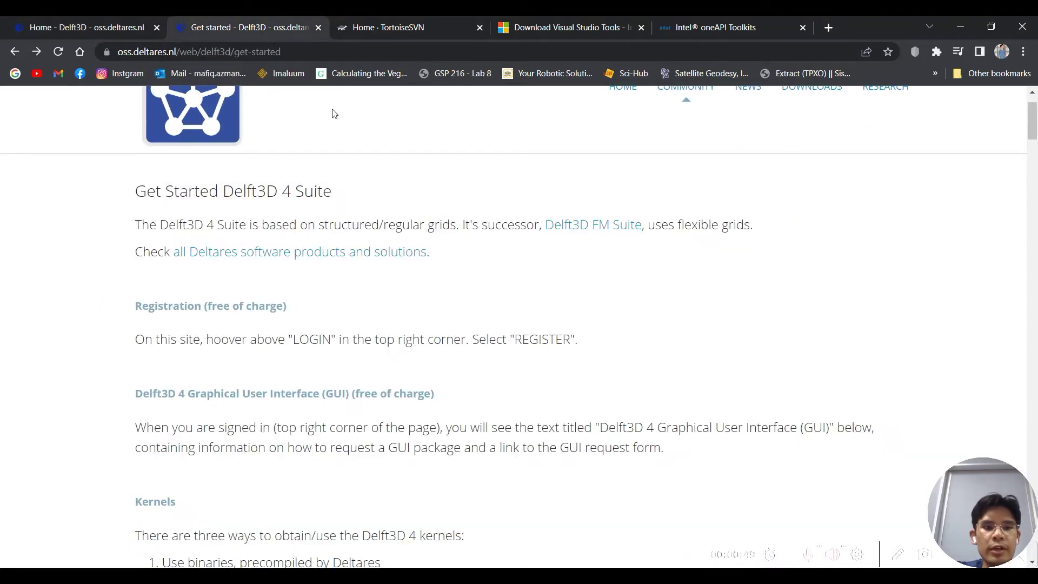
scroll(398, 225, down, 3)
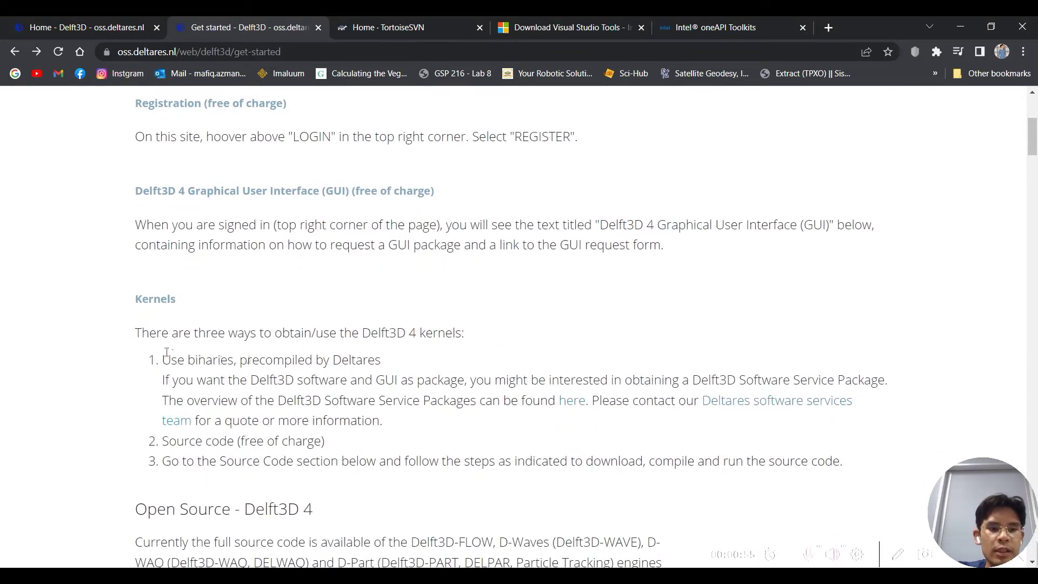
drag(162, 360, 390, 371)
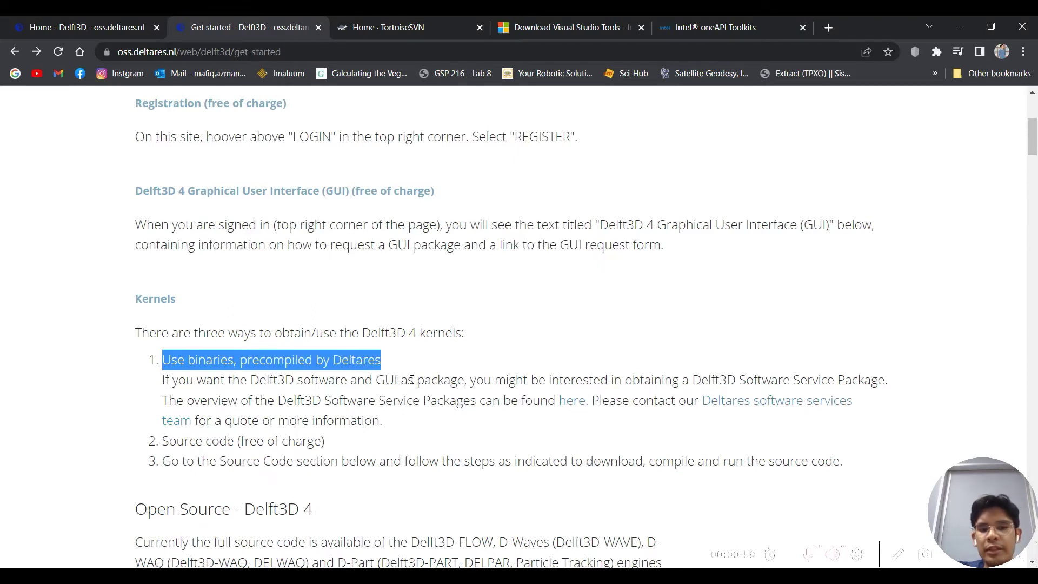
click(412, 380)
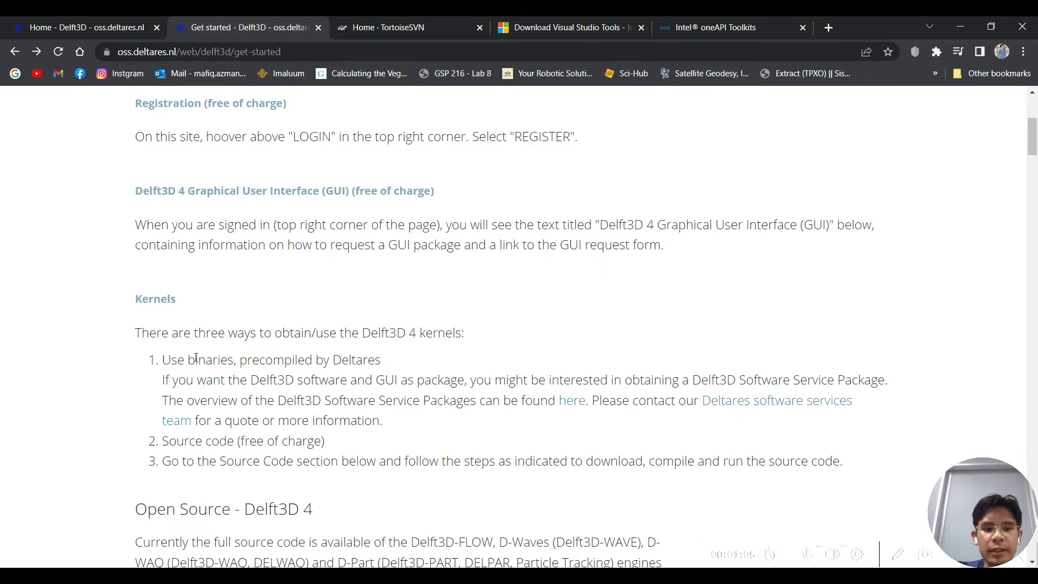
drag(163, 441, 350, 447)
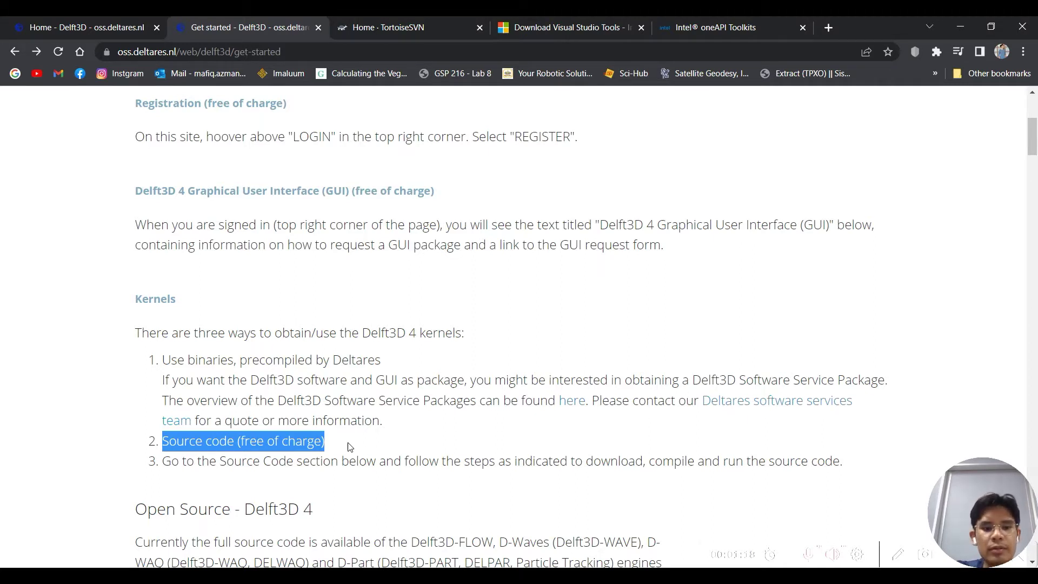
click(351, 447)
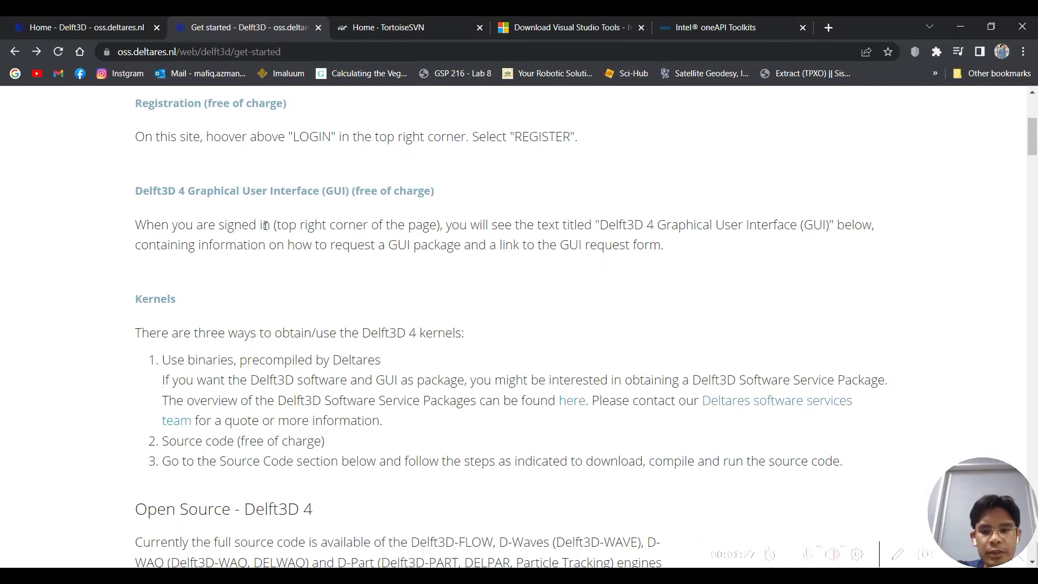
Step: Switch to the untitled Notepad notes and review the TortoiseSVN, Visual Studio 2019 with C++ Compiler, and module requirements
mouse_move(575, 544)
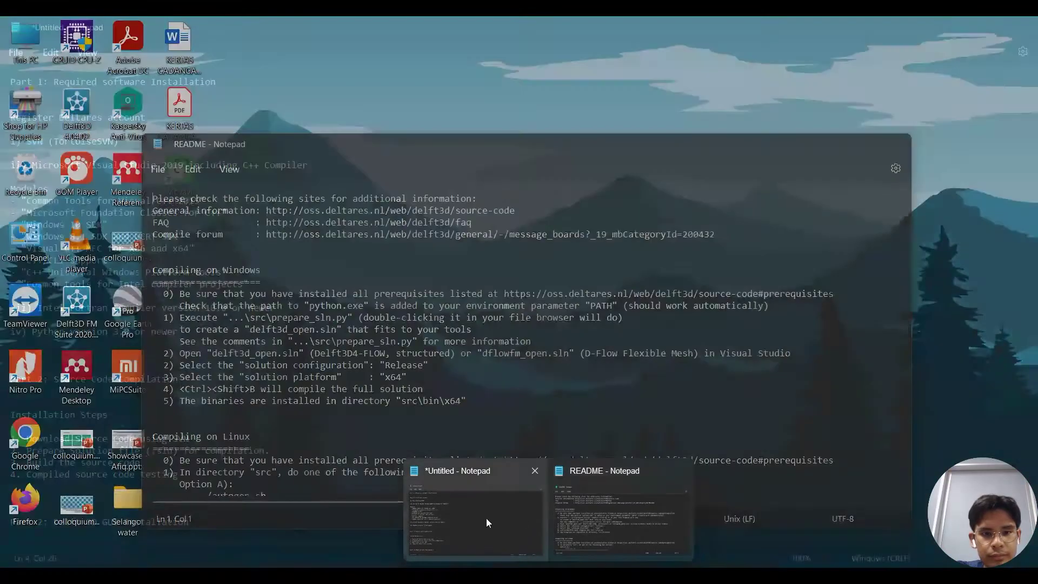
click(486, 518)
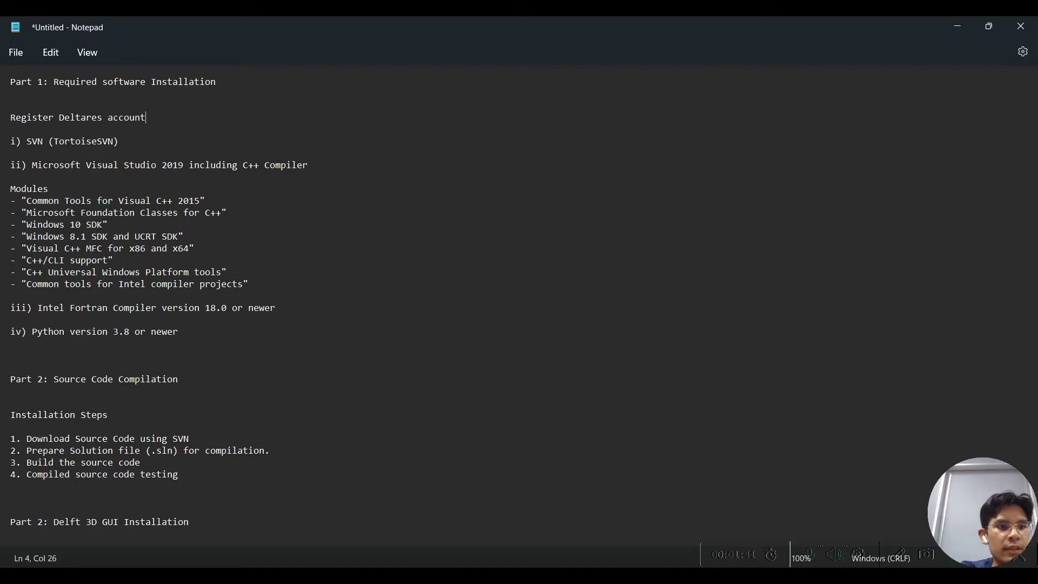
drag(29, 142, 124, 146)
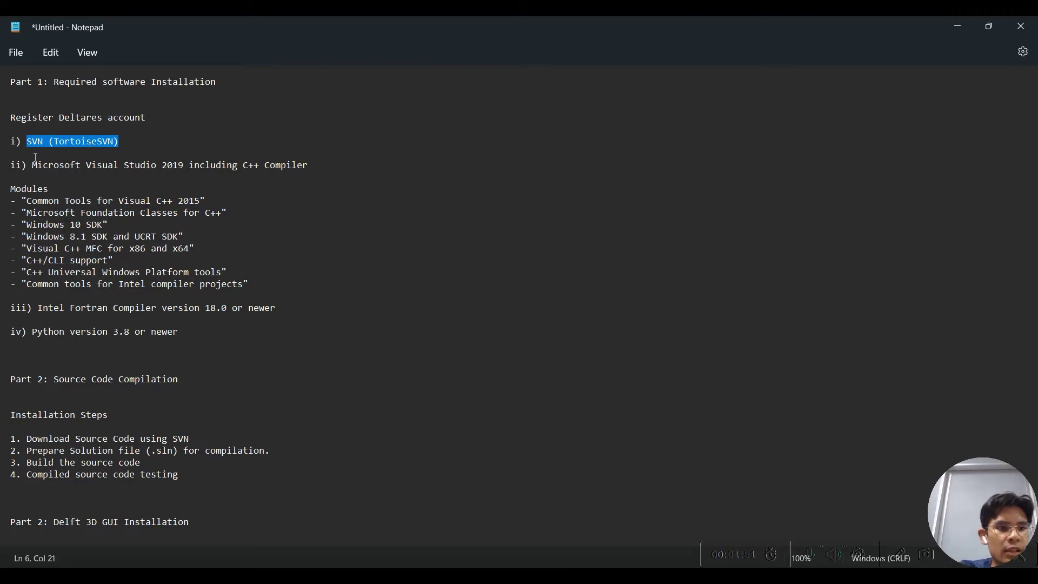
drag(32, 166, 317, 169)
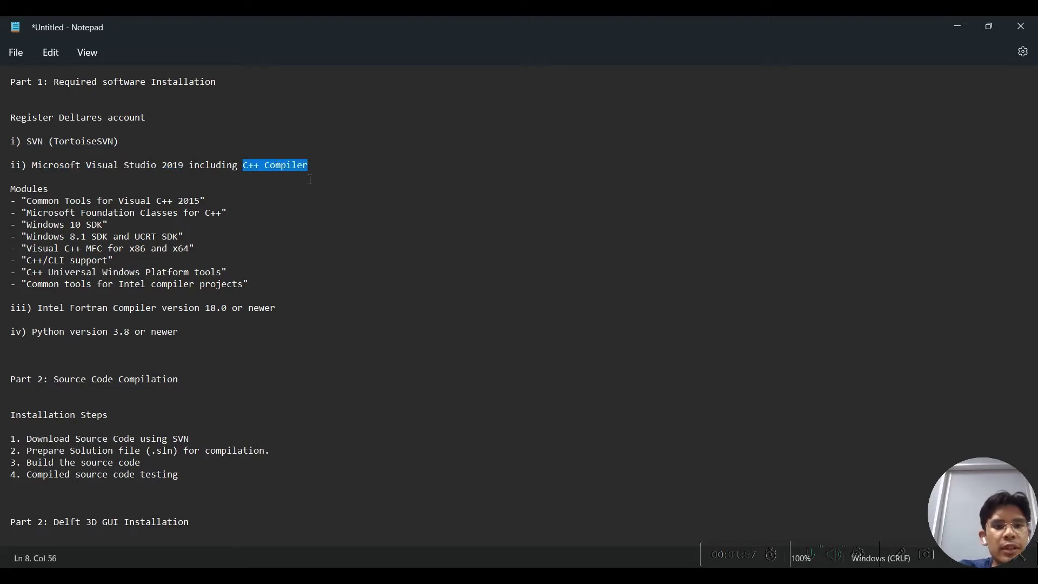
click(312, 165)
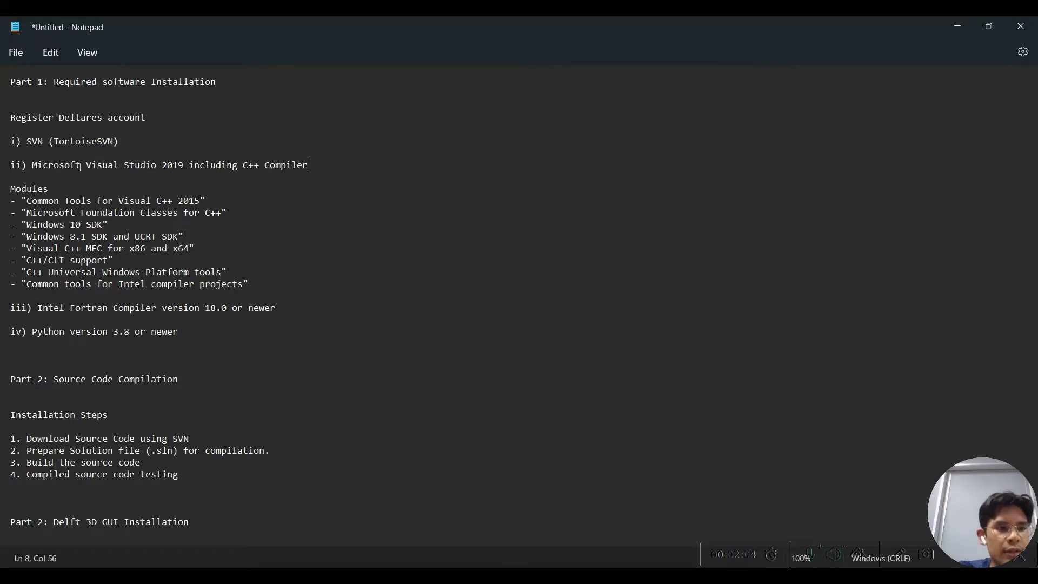
drag(12, 189, 258, 285)
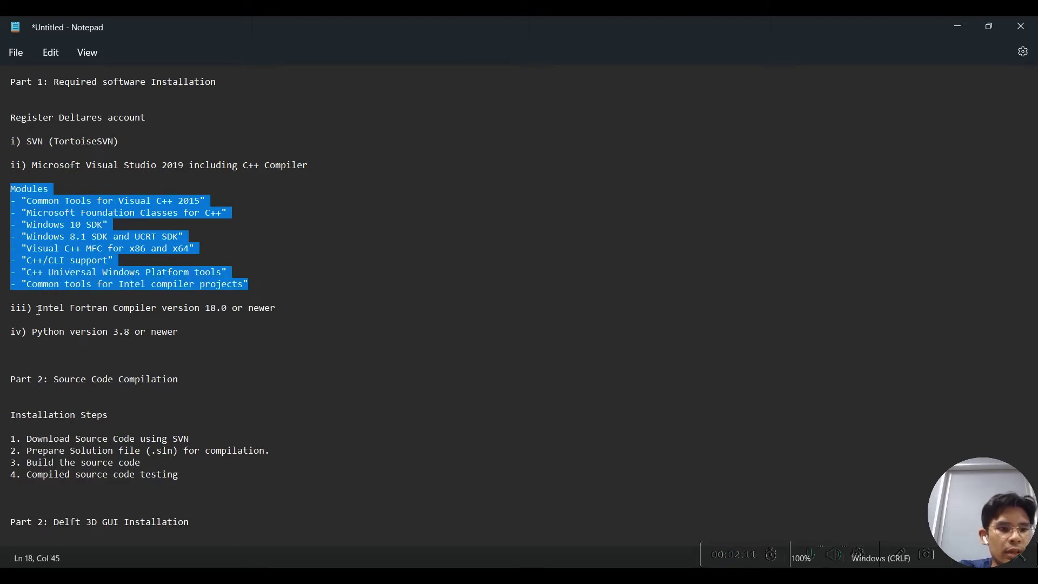
Step: Review the Intel Fortran Compiler and Python version requirements in the notes
drag(39, 309, 115, 309)
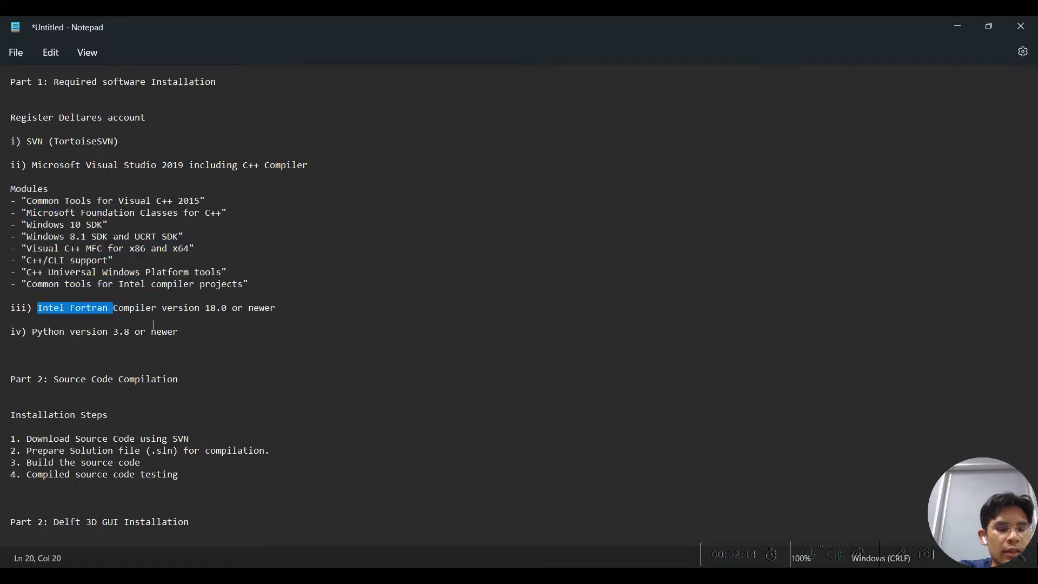
click(178, 308)
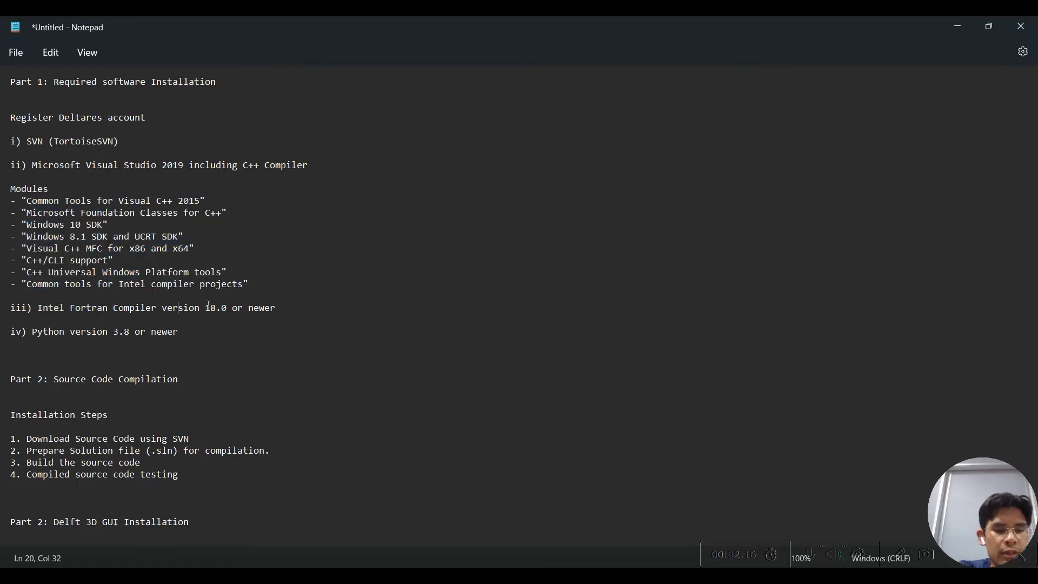
click(282, 310)
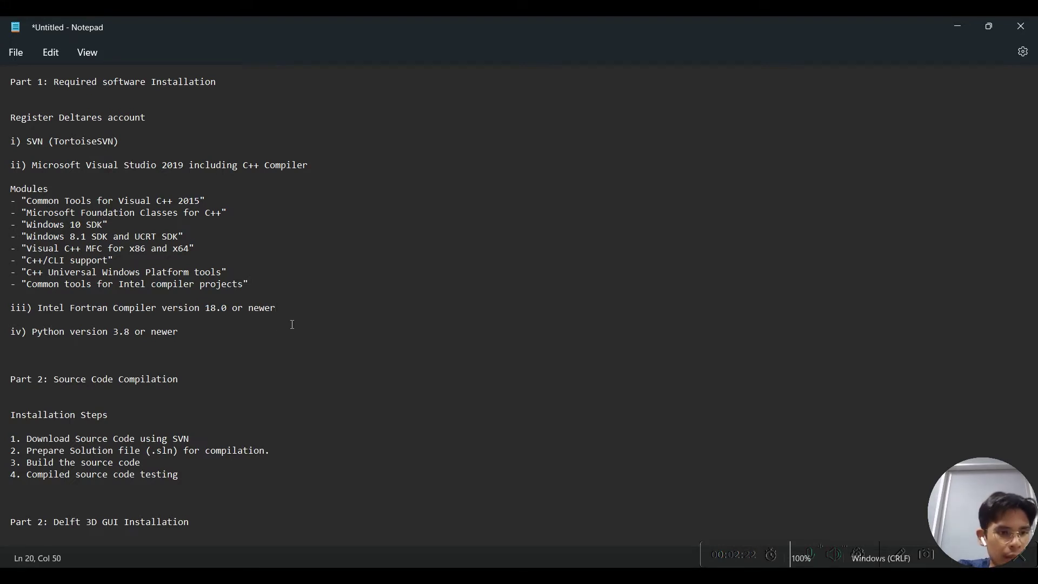
drag(33, 333, 136, 339)
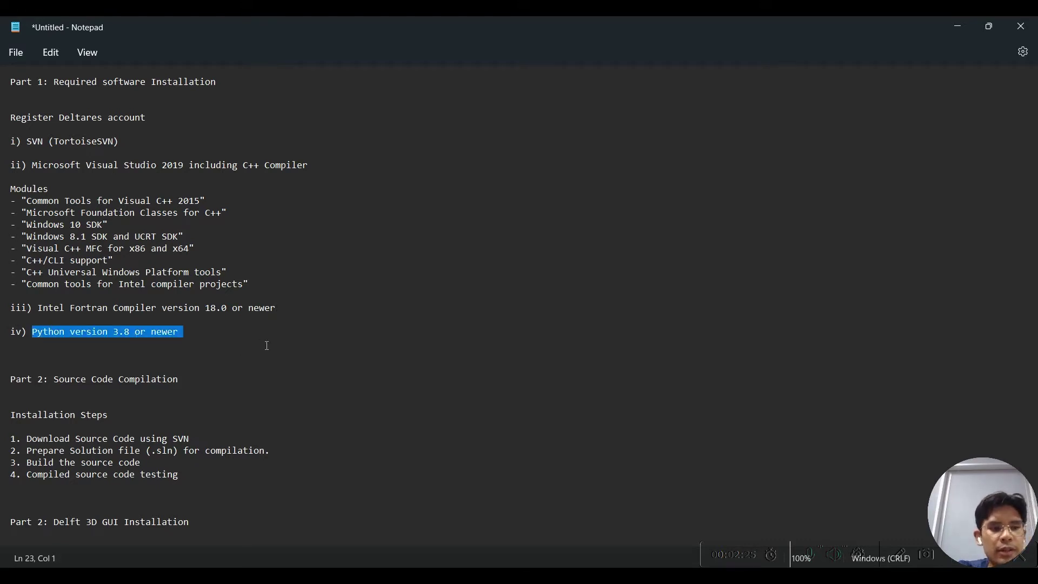
click(183, 361)
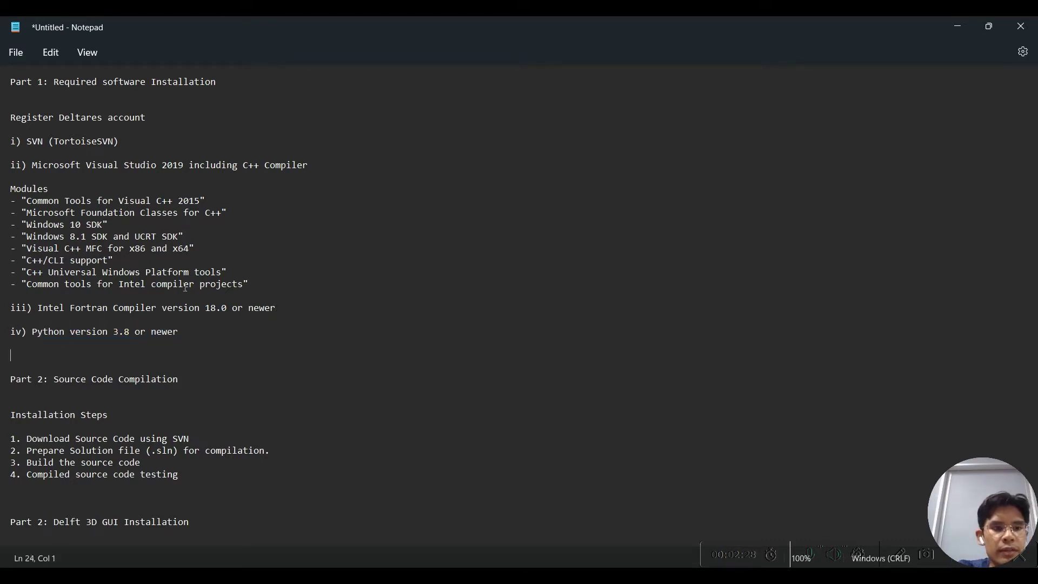
Step: Highlight the Deltares account registration item in the notes, and open the MyDeltares registration form from the Delft3D site in Chrome
triple_click(81, 118)
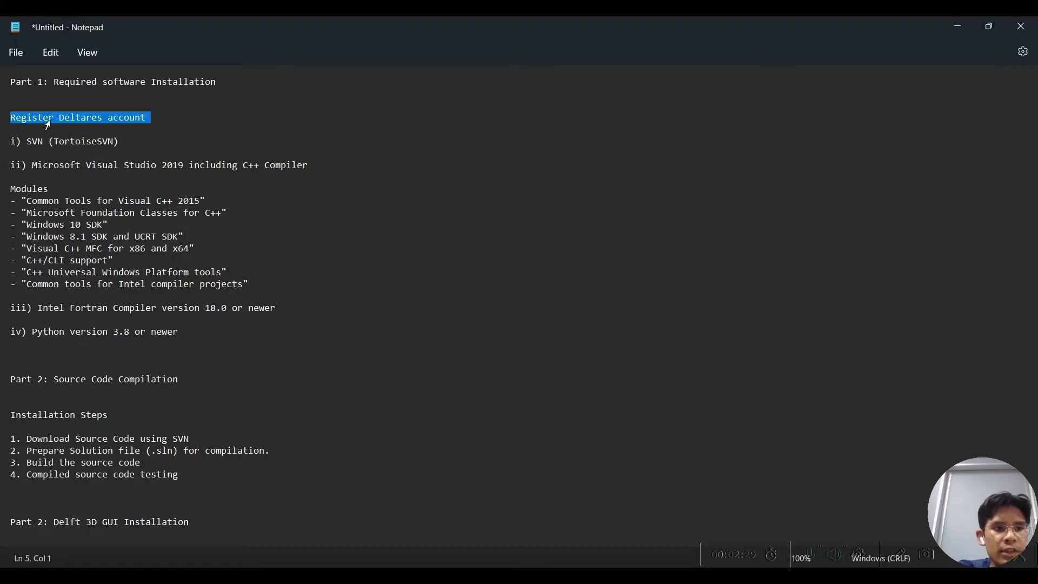
click(519, 522)
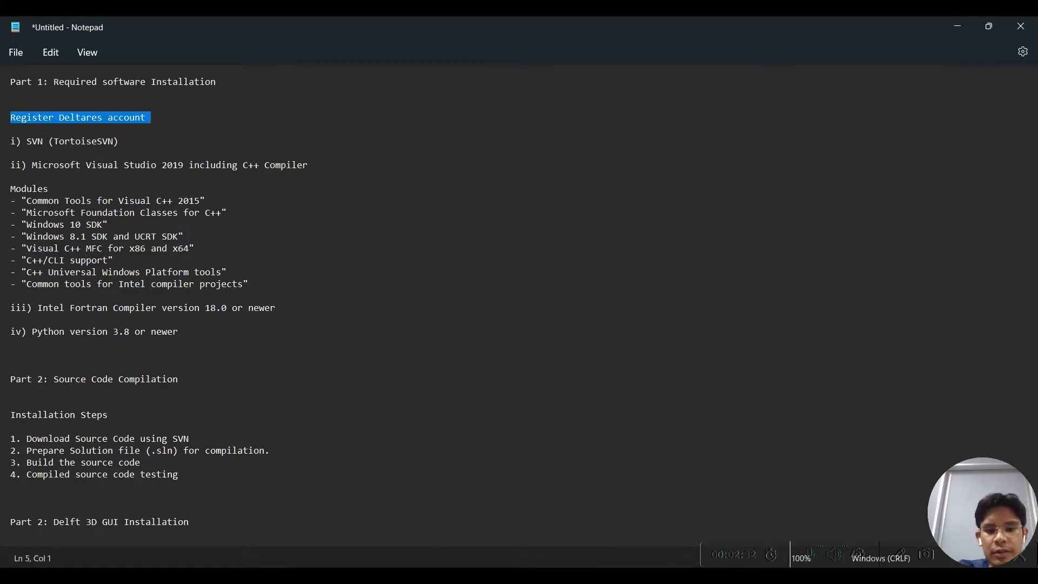
scroll(735, 222, up, 5)
mouse_move(898, 103)
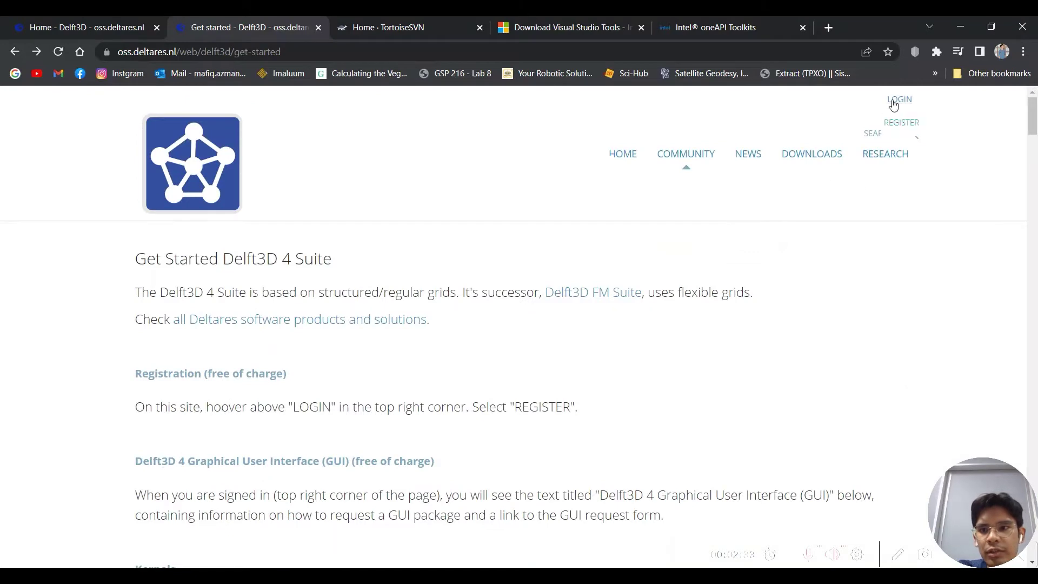
click(908, 125)
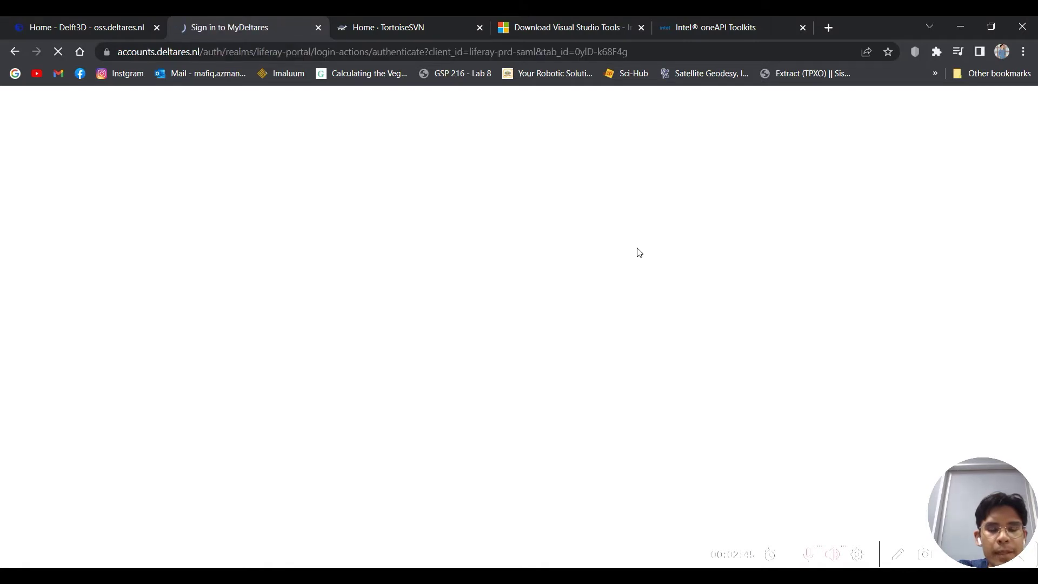
scroll(545, 386, down, 1)
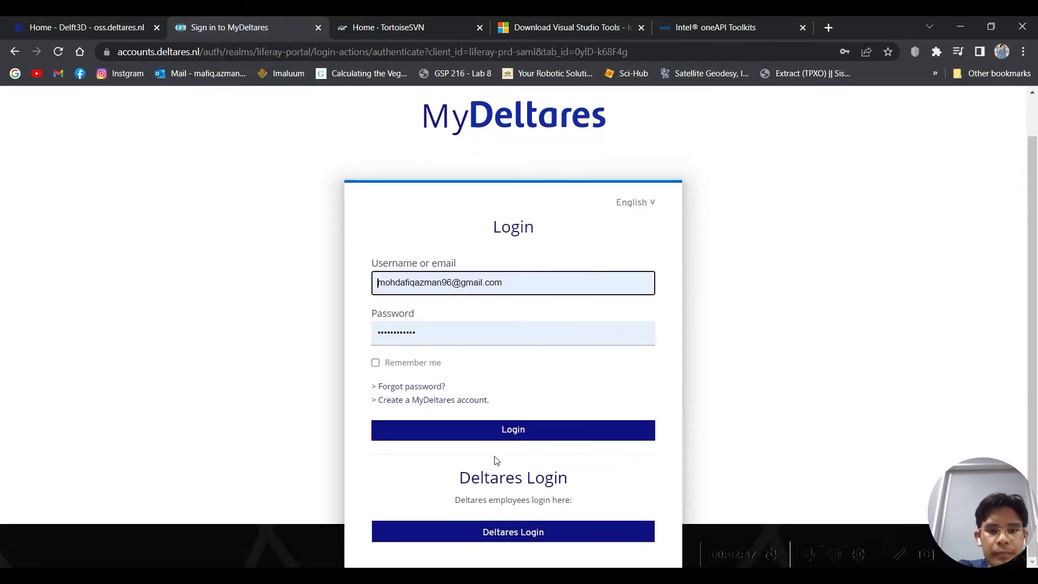
click(414, 403)
scroll(591, 371, down, 2)
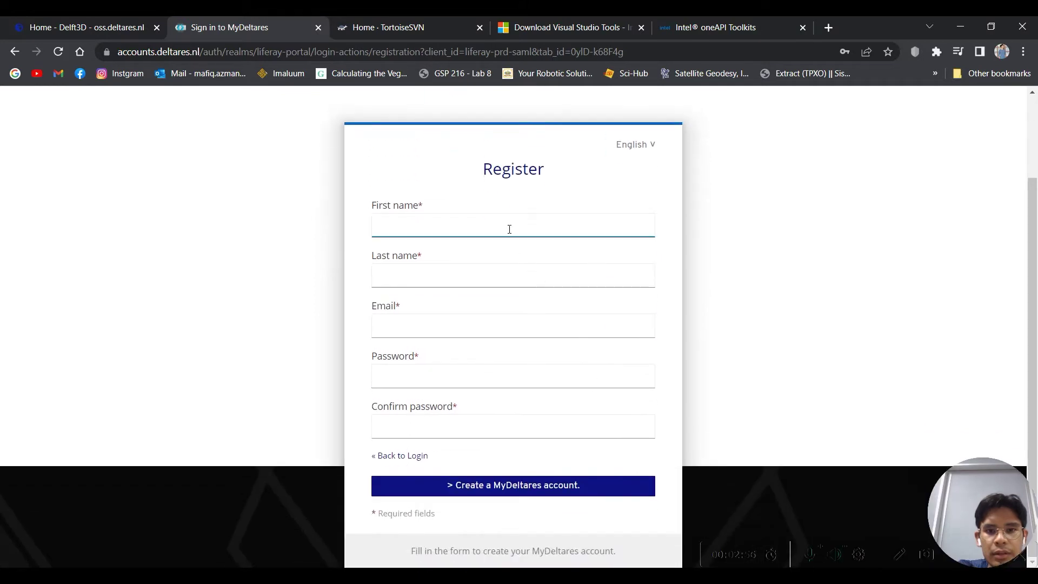
Step: Look over the required fields of the MyDeltares registration form and return to the login page without registering
click(509, 229)
click(337, 198)
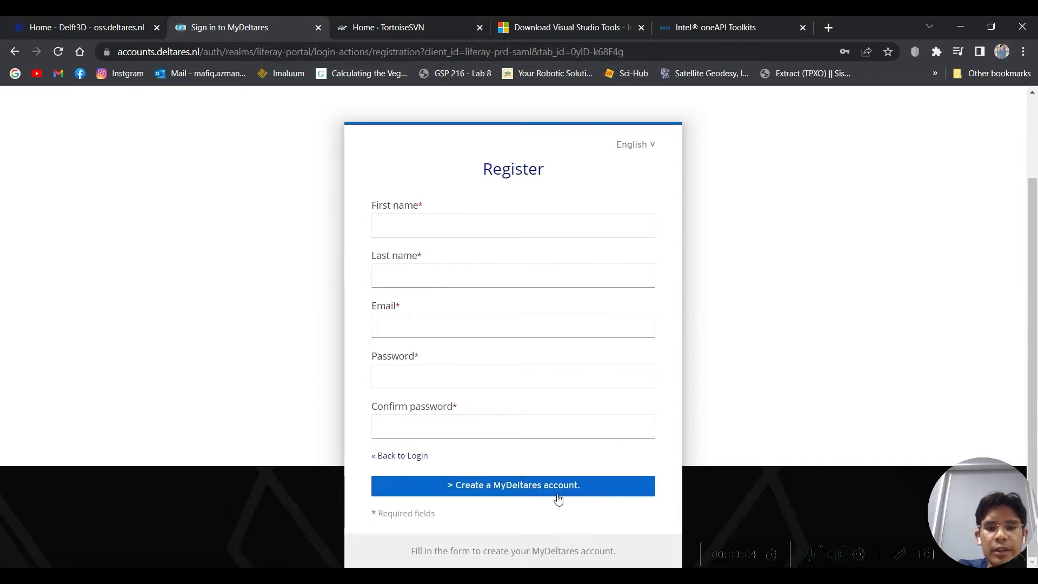
scroll(706, 440, up, 2)
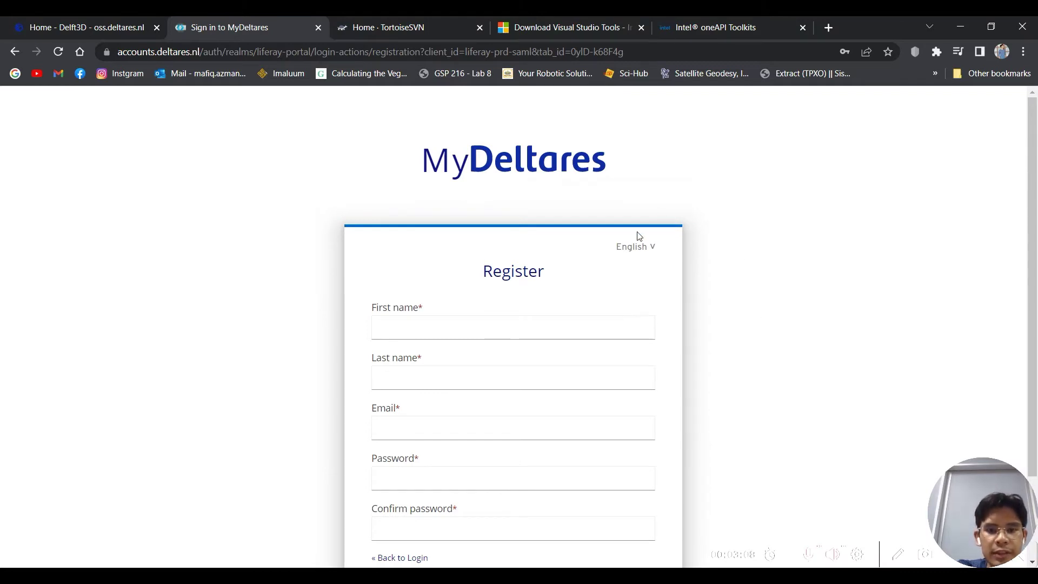
click(18, 53)
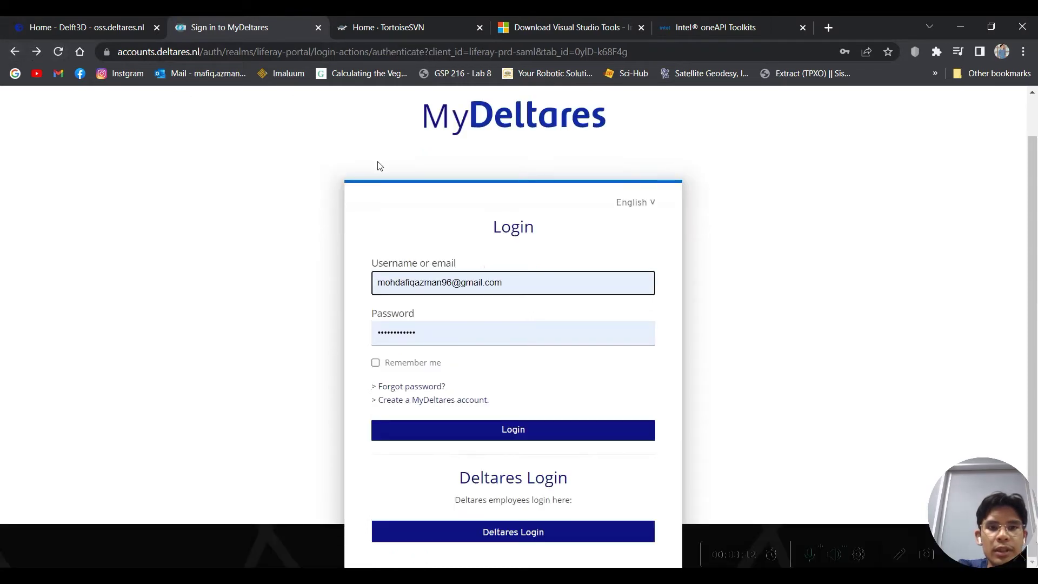
Step: Check the SVN (TortoiseSVN) item in the Notepad notes, and open the Downloads page of the TortoiseSVN website in Chrome
click(408, 28)
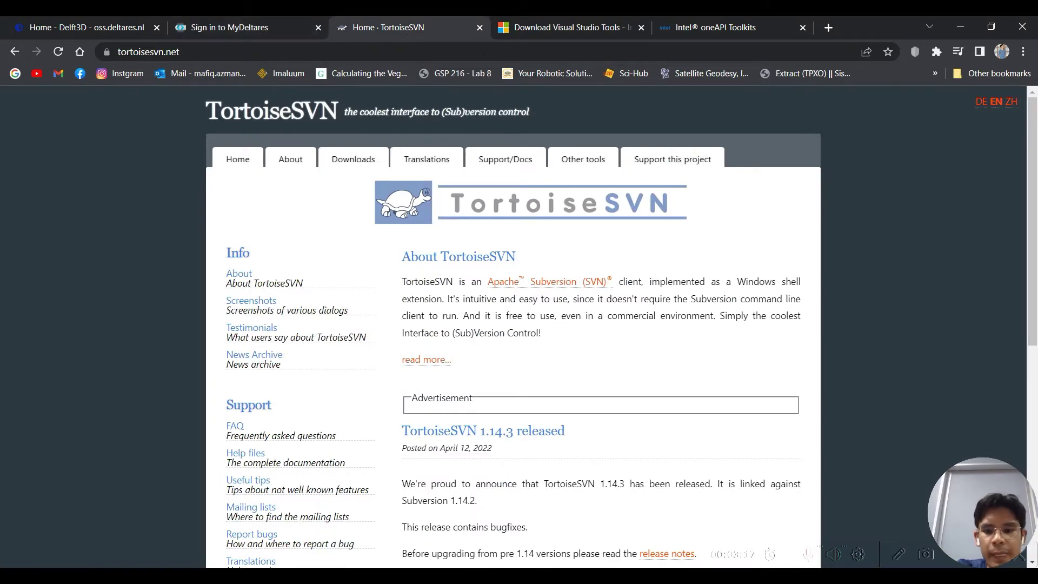
click(483, 526)
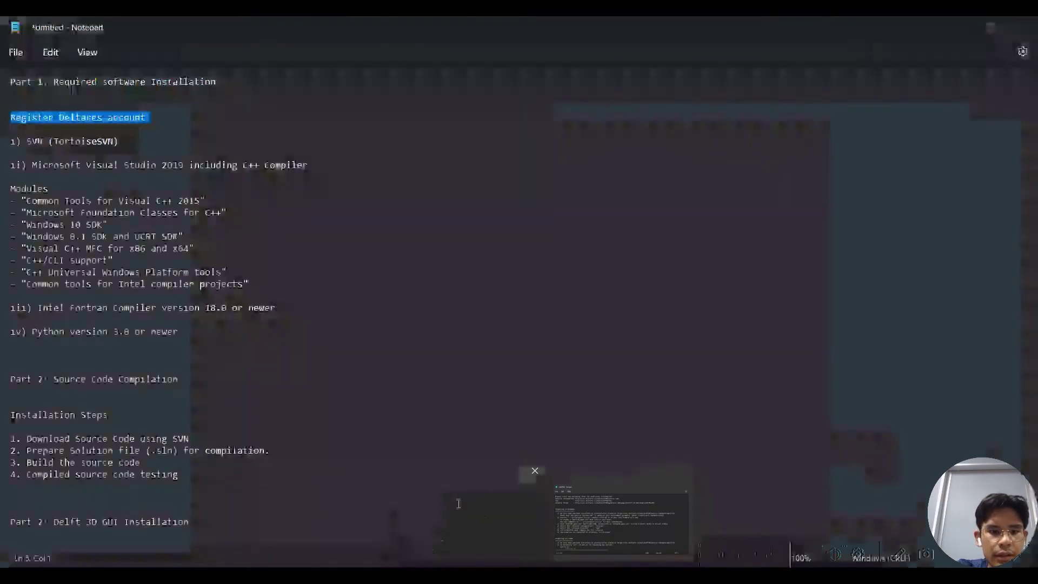
drag(73, 142, 22, 140)
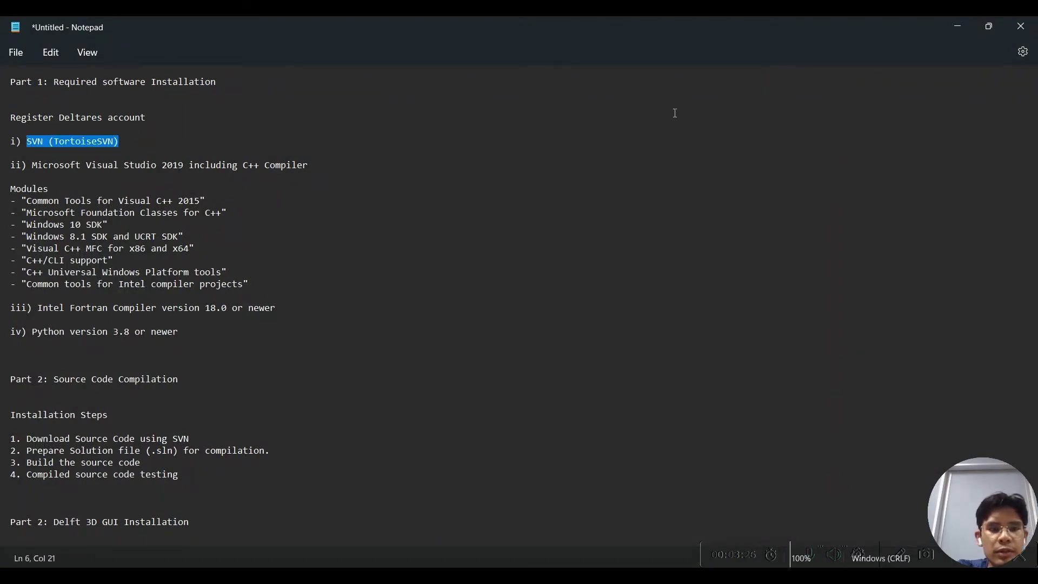
click(966, 22)
scroll(671, 274, down, 3)
scroll(671, 275, up, 3)
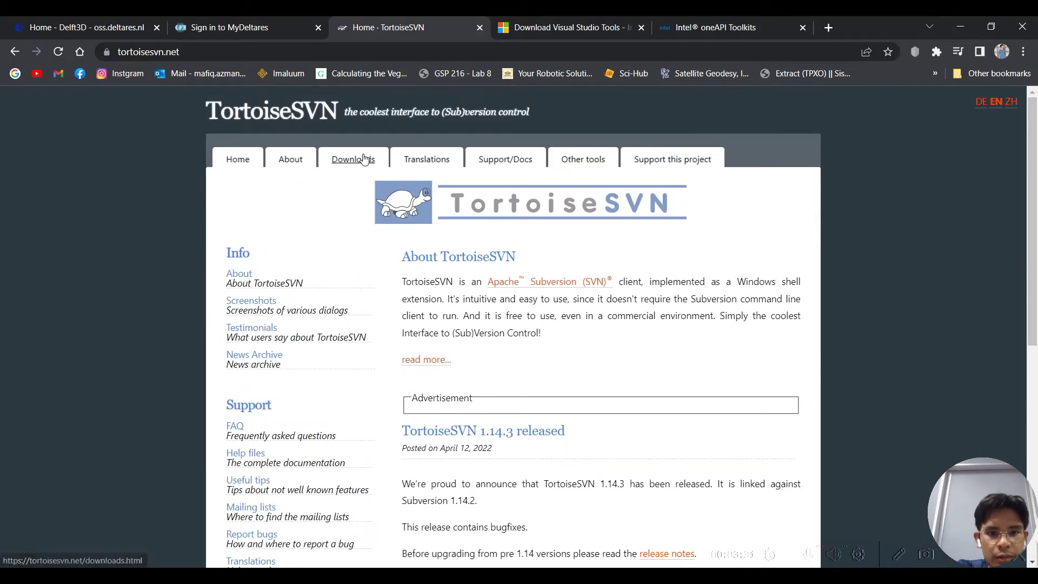
click(371, 158)
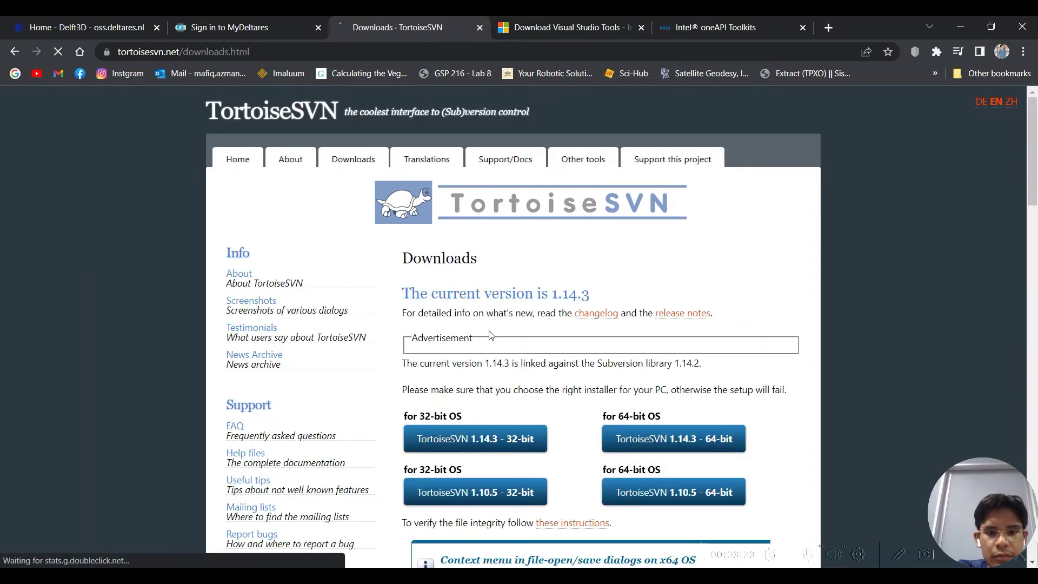
Step: Download the TortoiseSVN 1.14.3 64-bit installer from the TortoiseSVN Downloads page
scroll(487, 347, down, 3)
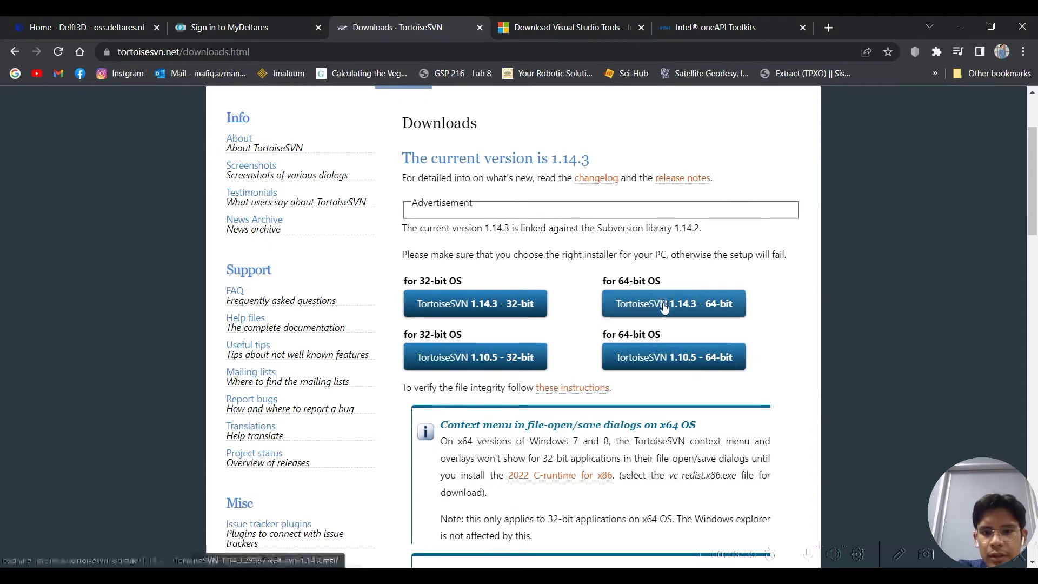
click(682, 306)
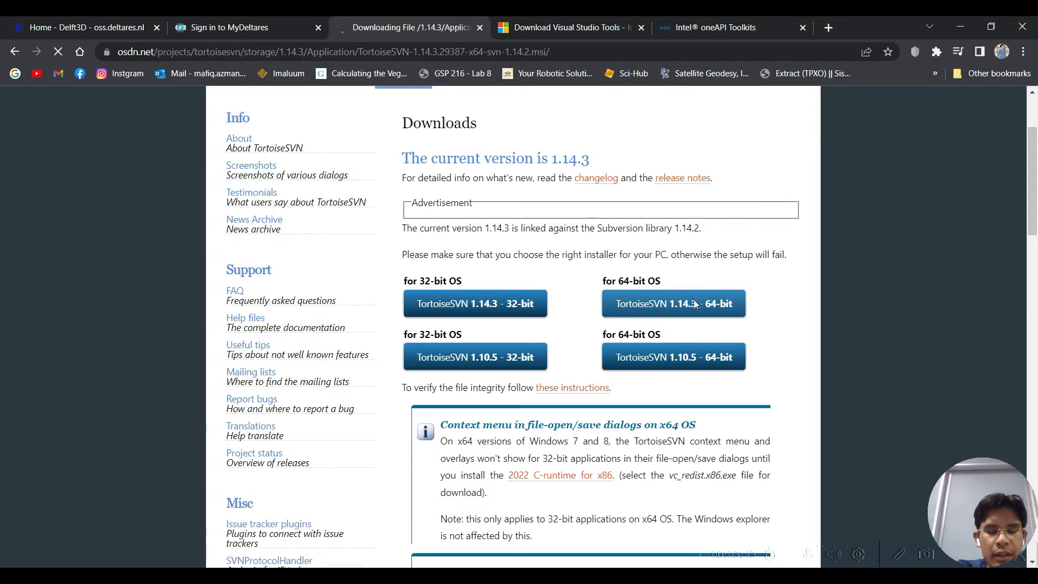
scroll(378, 456, down, 6)
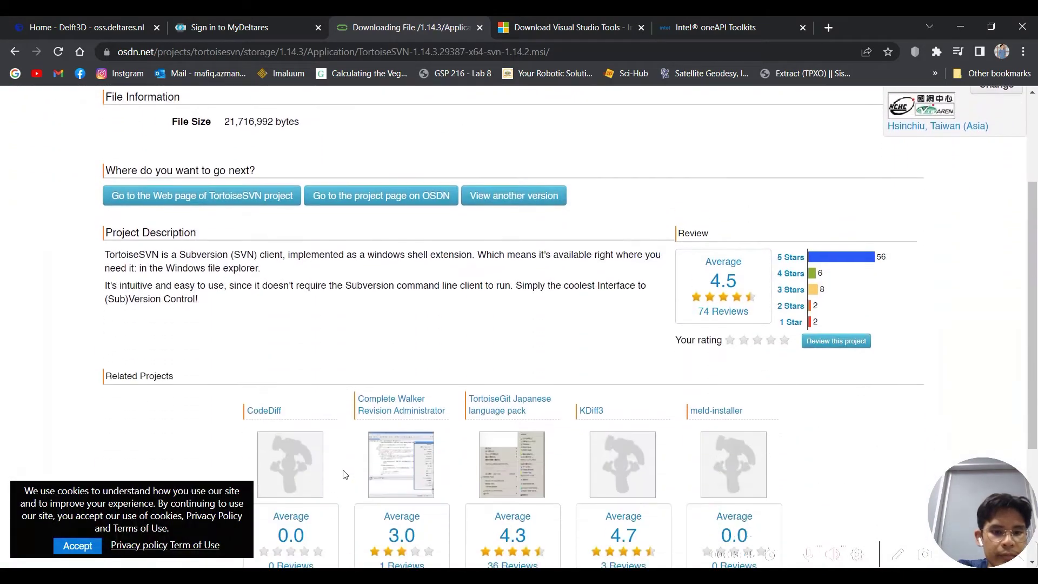
scroll(345, 469, up, 5)
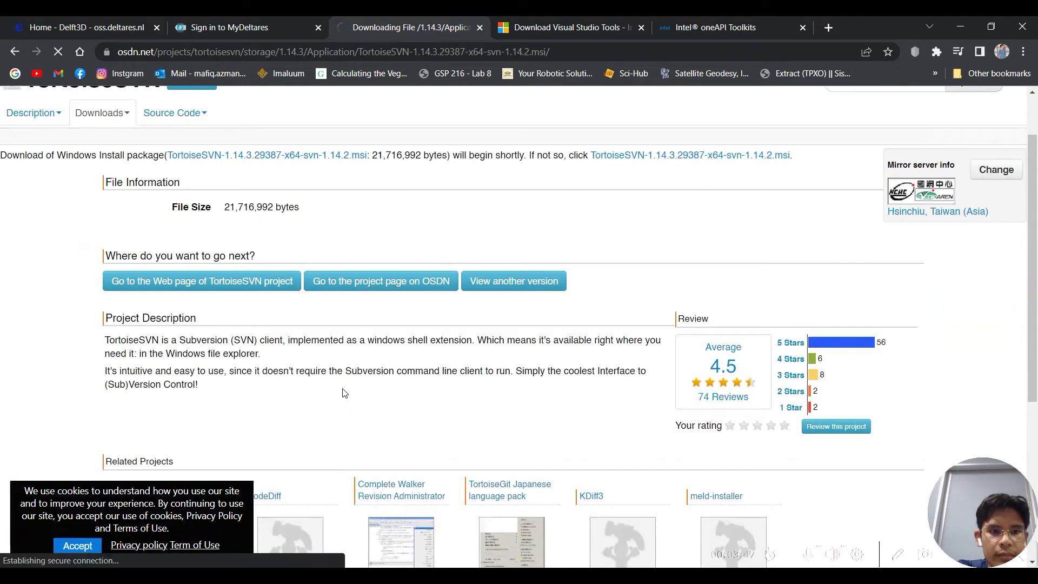
scroll(345, 392, up, 1)
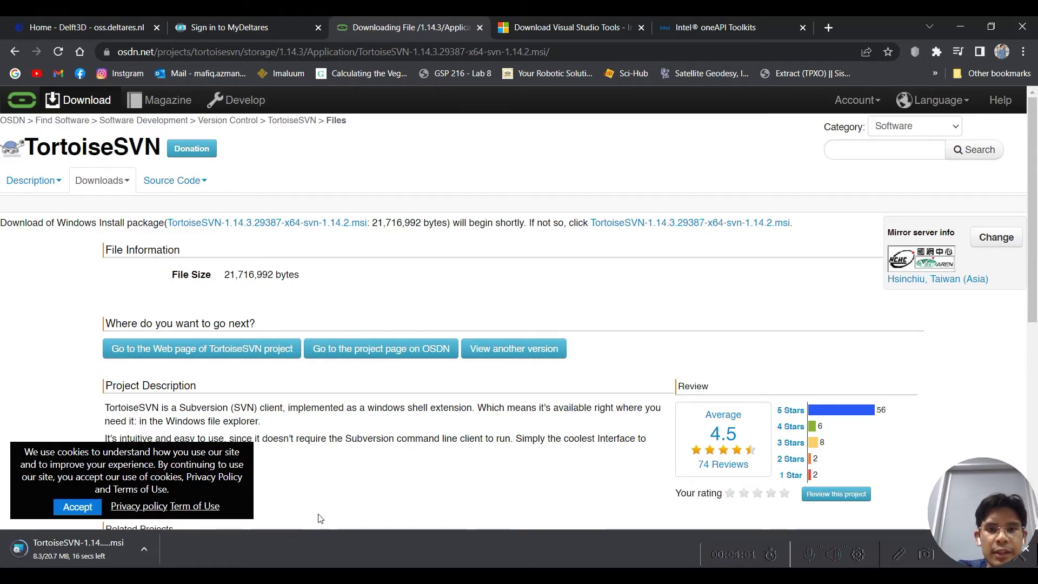
Step: Download the free Visual Studio 2022 Community installer from the Visual Studio Downloads page
click(553, 27)
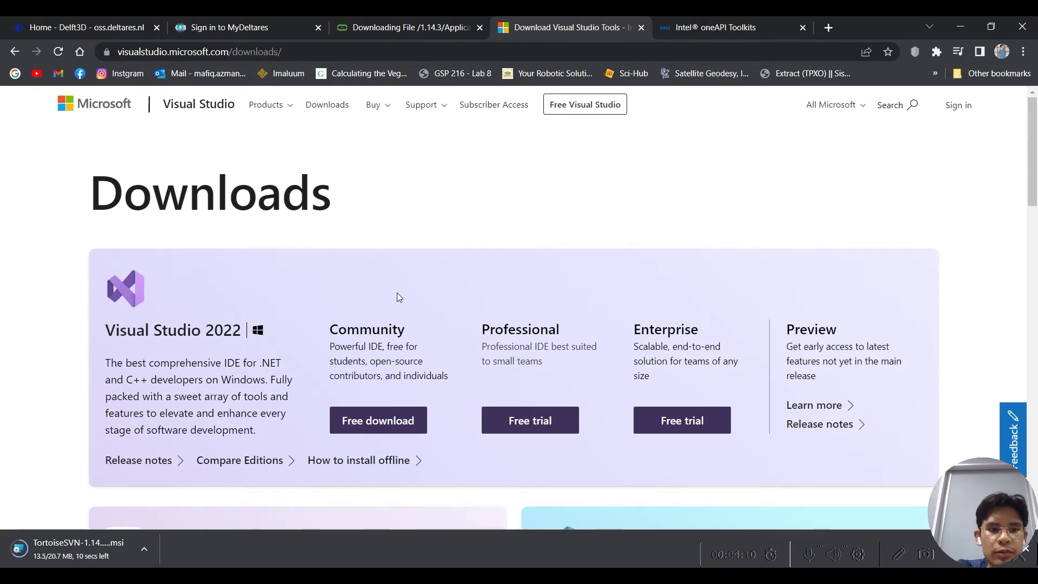
scroll(388, 304, down, 1)
scroll(388, 304, down, 1)
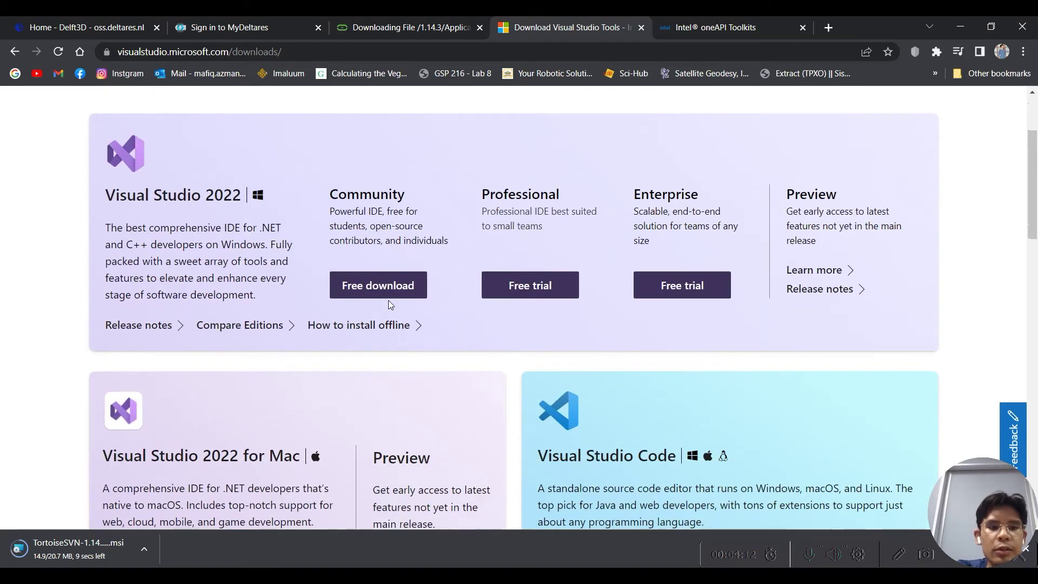
click(389, 297)
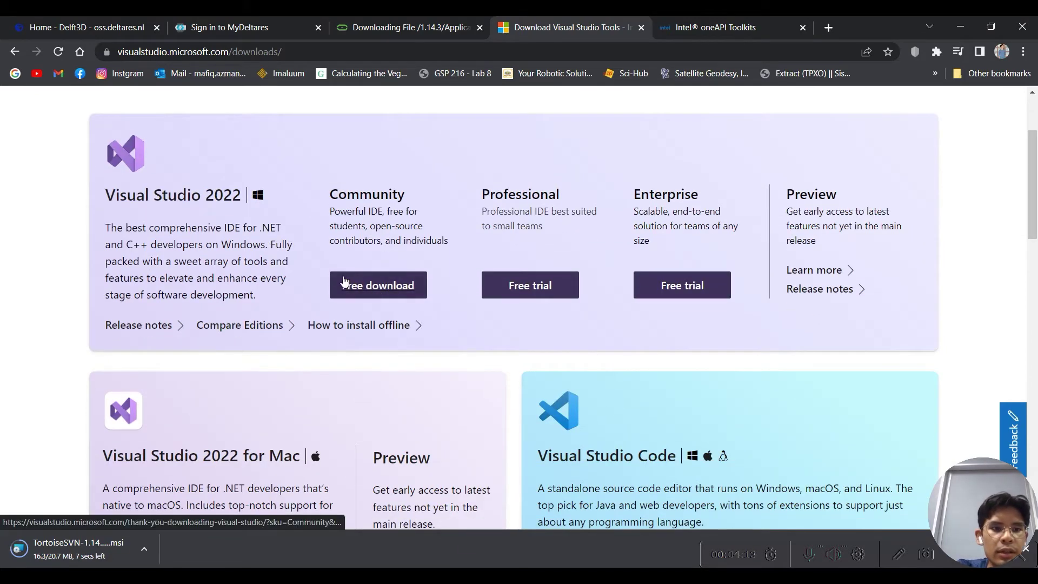
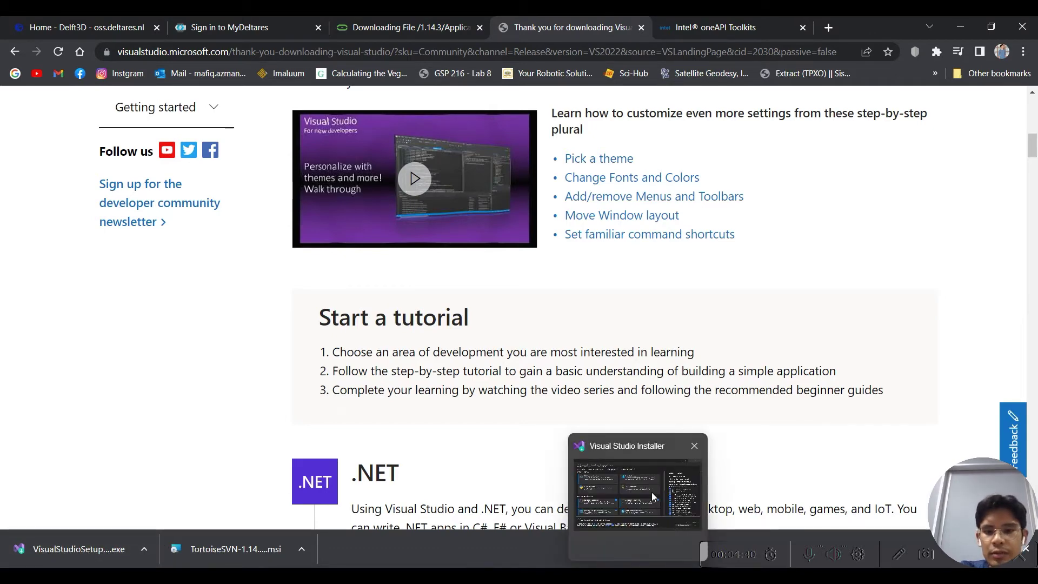
Step: Switch to the Visual Studio Installer and display the individual components of Visual Studio Enterprise 2019
click(652, 492)
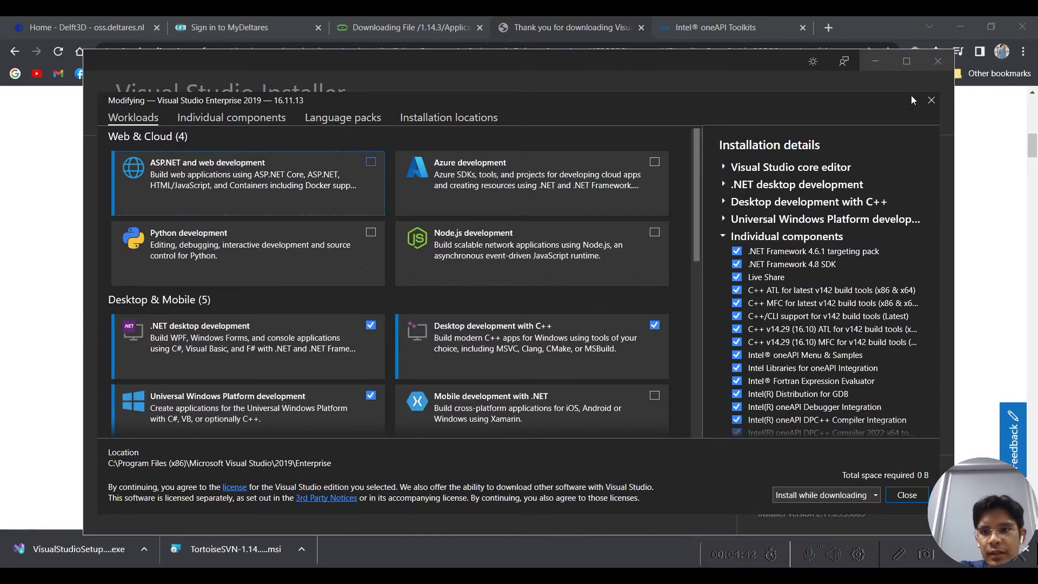
drag(718, 77, 720, 52)
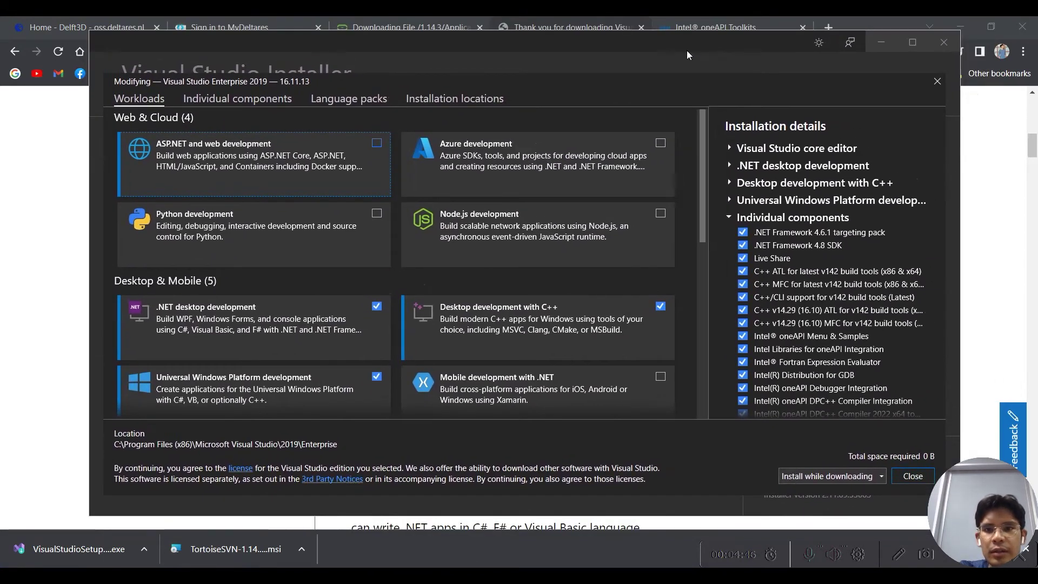
drag(562, 48, 659, 52)
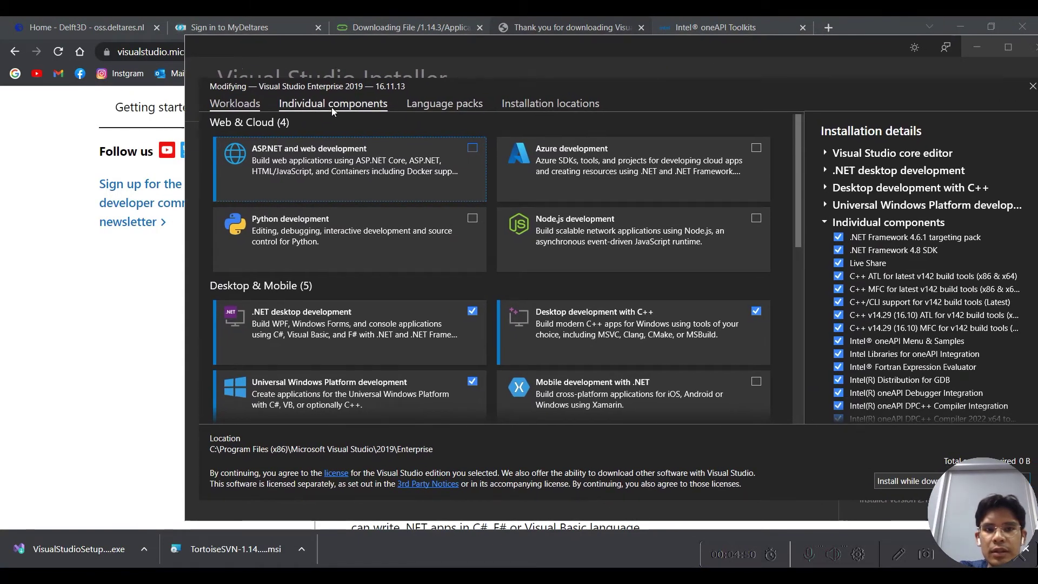
click(332, 107)
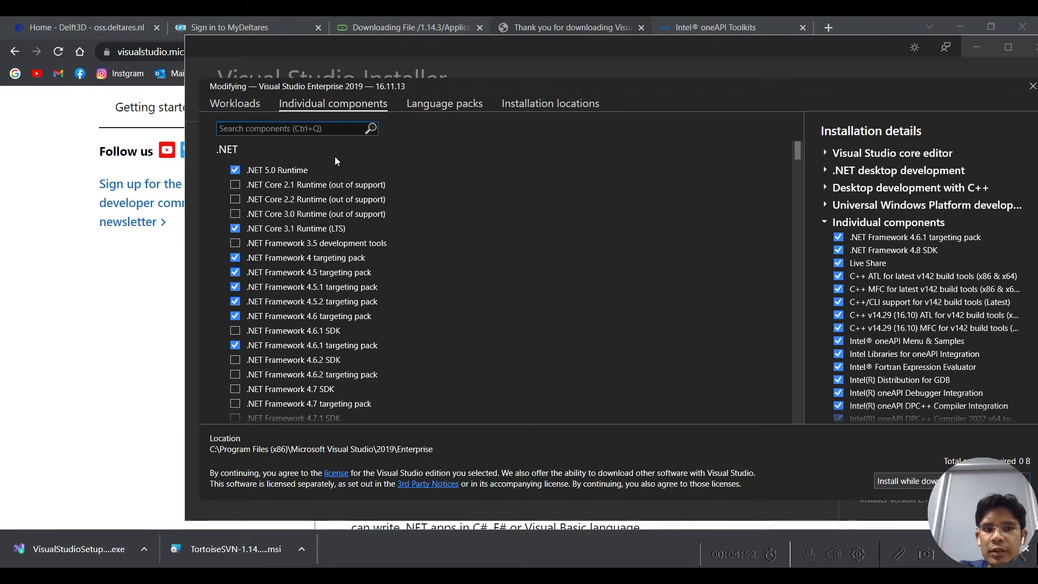
Step: Highlight the eight required Visual Studio modules in the Notepad notes, and return to the installer
mouse_move(520, 563)
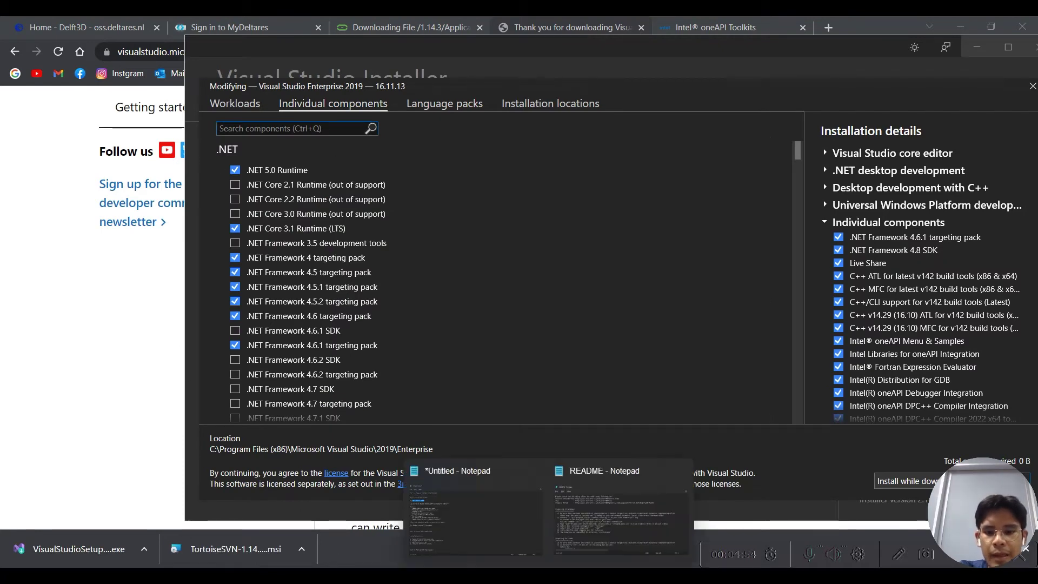
click(454, 478)
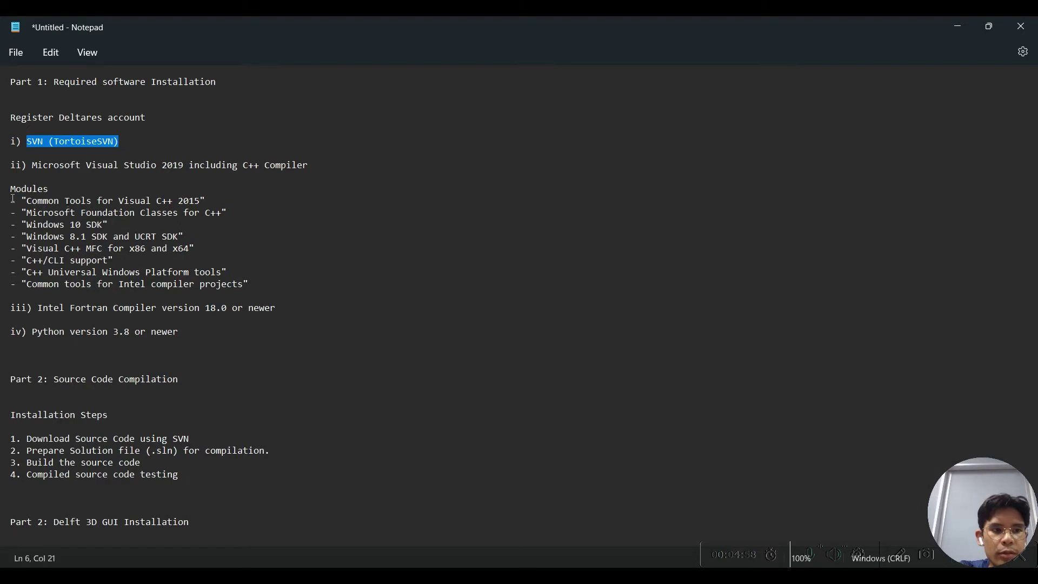
drag(12, 200, 252, 287)
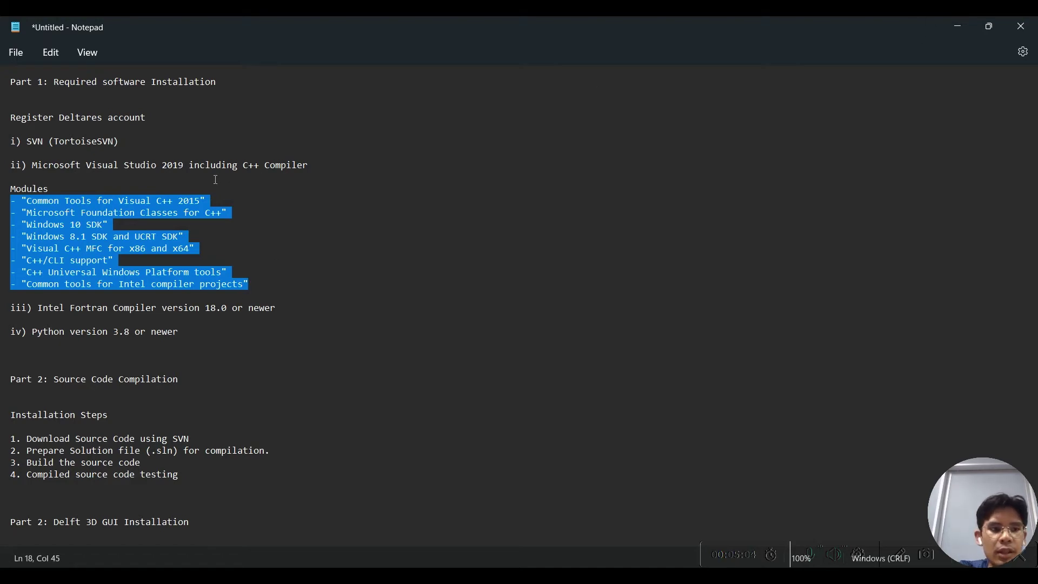
click(959, 26)
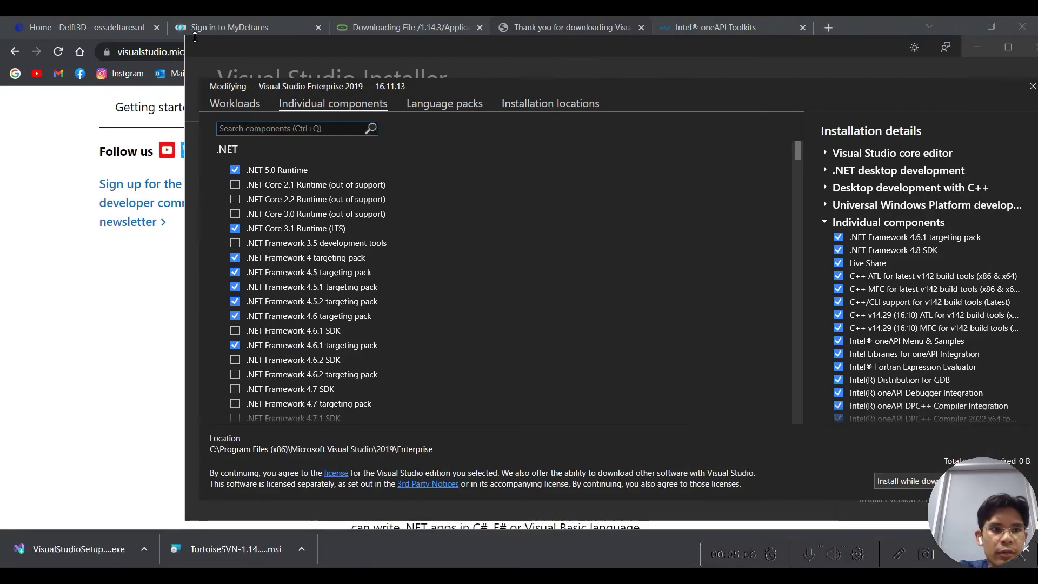
Step: Open the Delft3D Get started page in Chrome and highlight the required Visual Studio modules under the Windows prerequisites
click(105, 26)
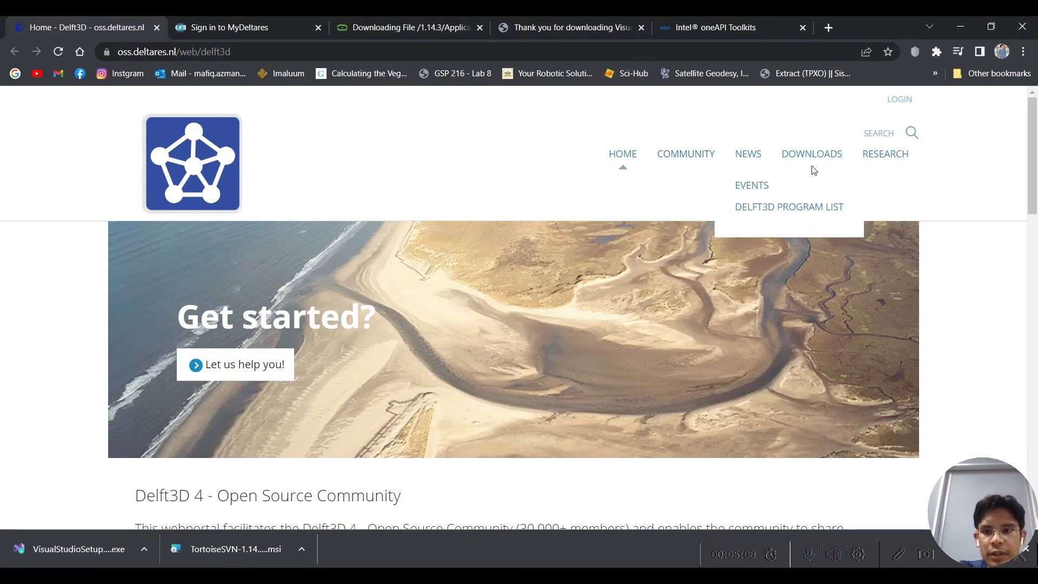
mouse_move(819, 161)
click(809, 190)
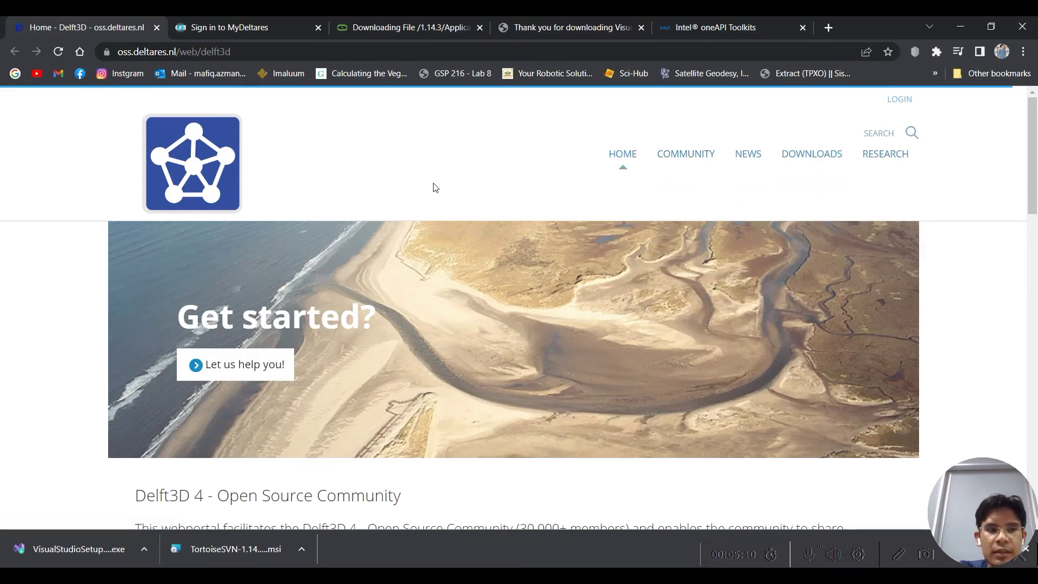
scroll(449, 177, down, 15)
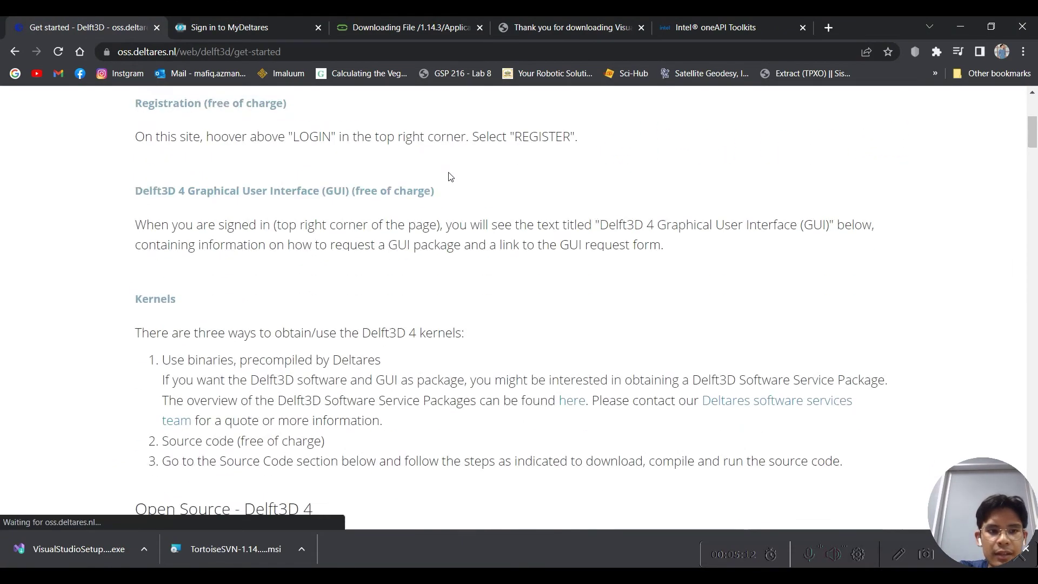
scroll(283, 290, down, 15)
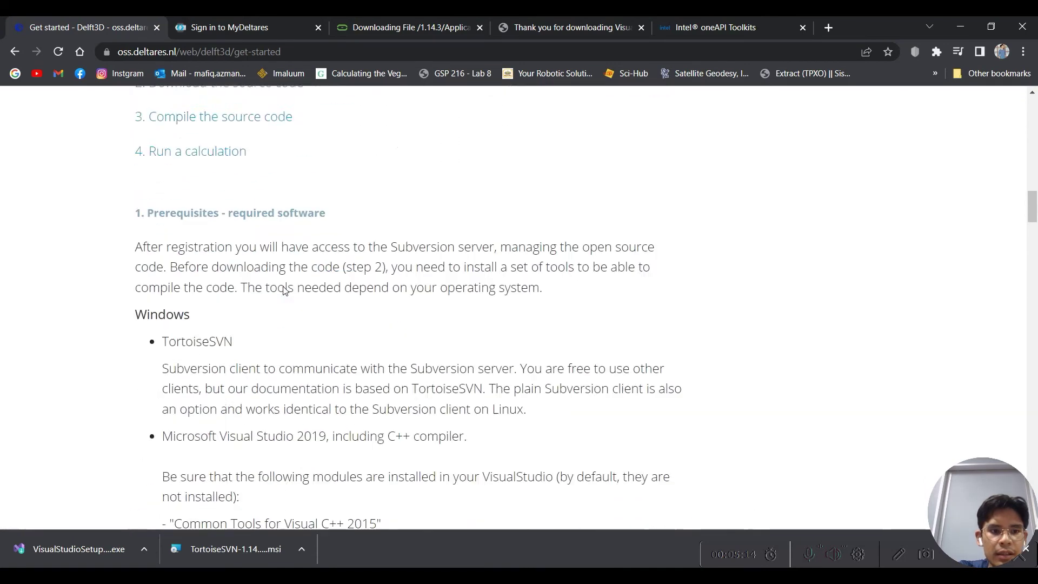
scroll(223, 279, up, 3)
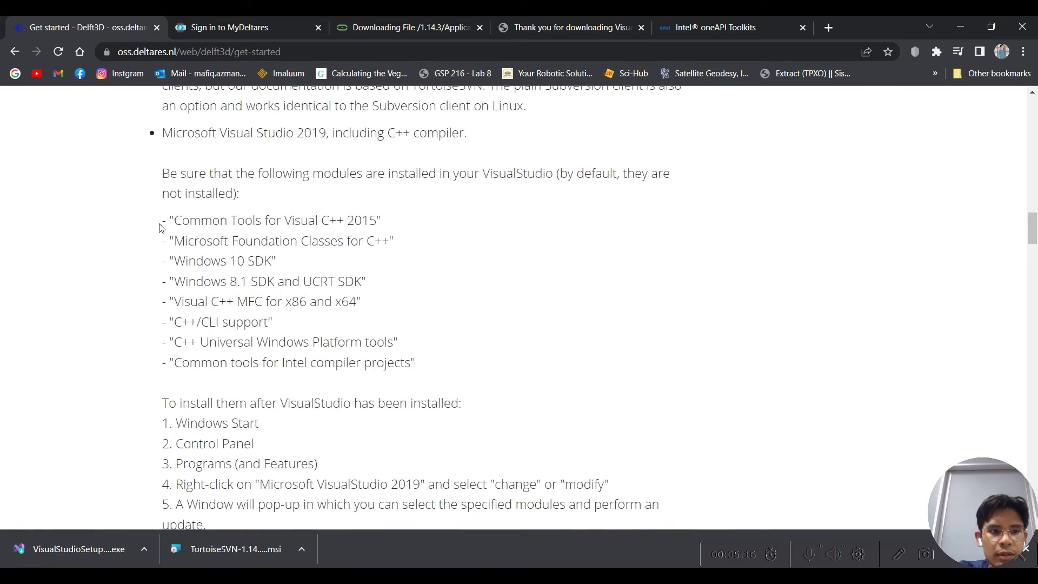
drag(165, 223, 430, 362)
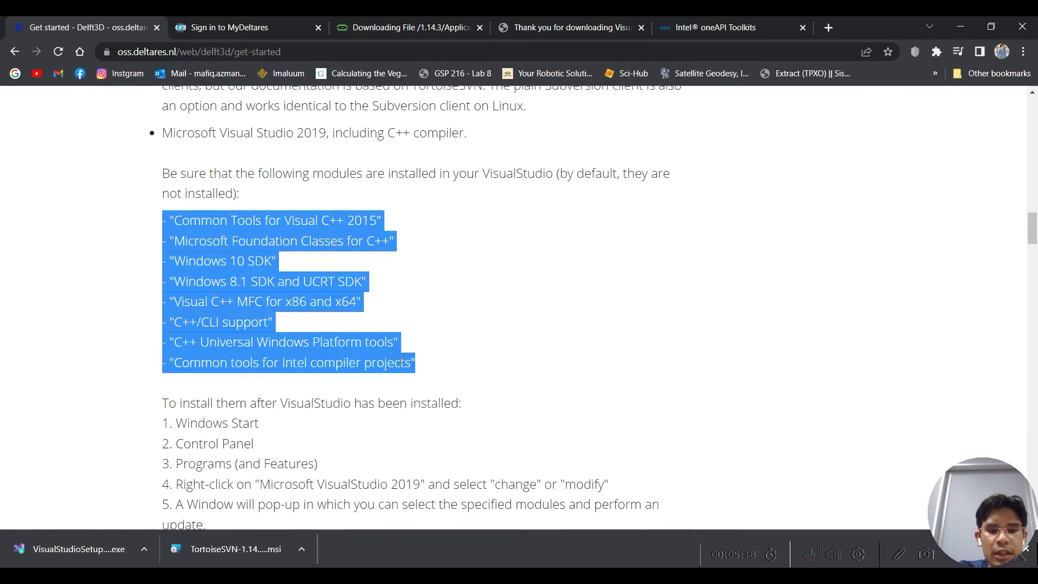
click(431, 358)
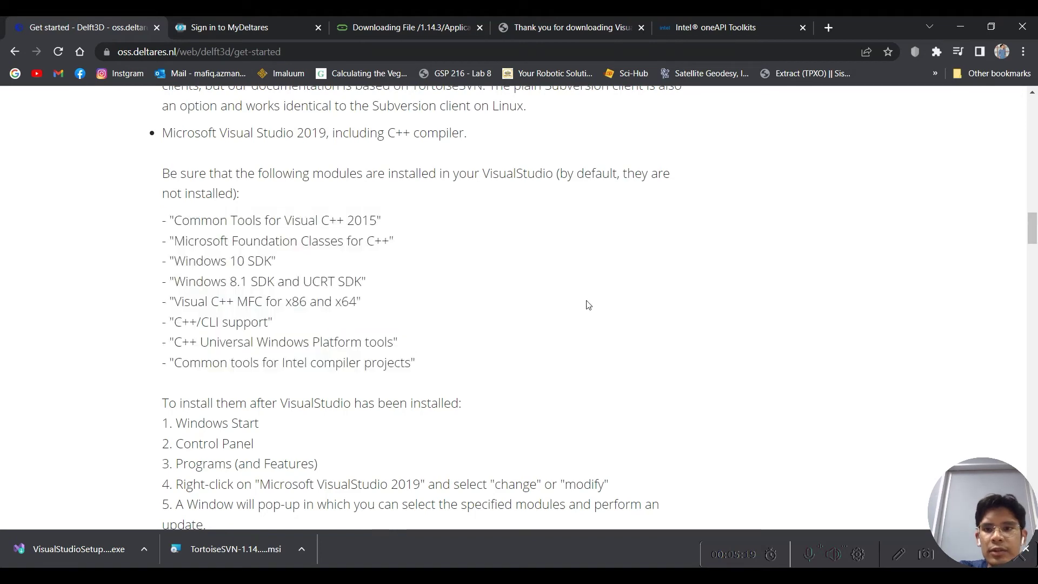
Step: Return to the Visual Studio Installer, reposition its window, and recheck the required module list in the Notepad notes
click(969, 26)
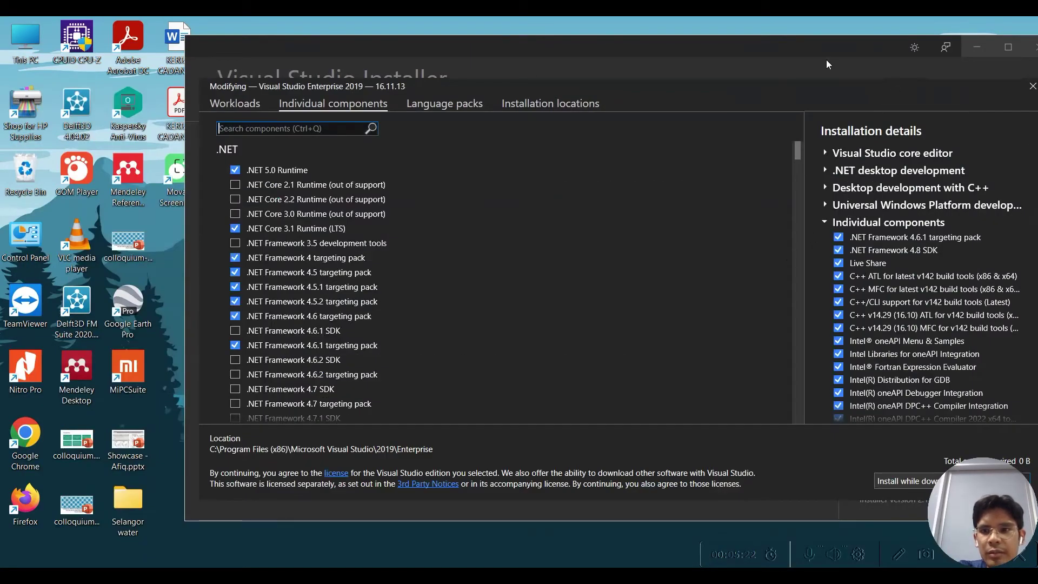
drag(747, 47, 562, 28)
scroll(712, 232, down, 3)
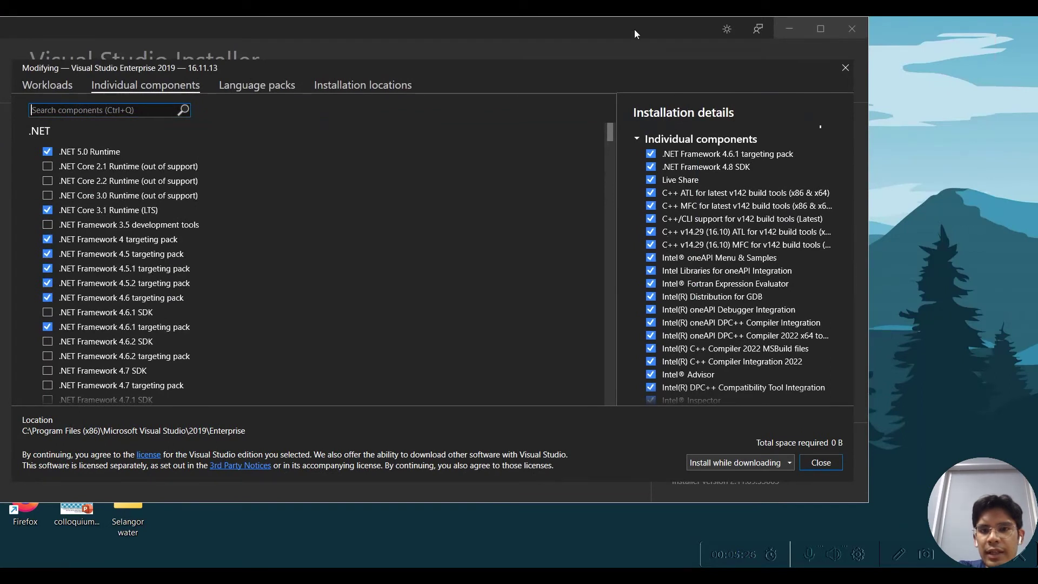
drag(636, 34, 698, 43)
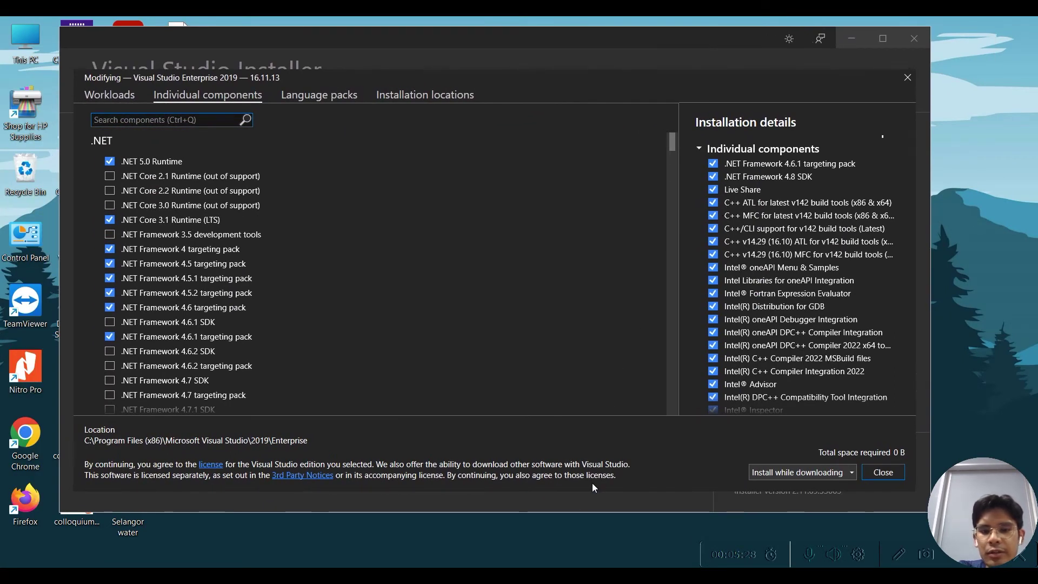
mouse_move(558, 557)
click(498, 521)
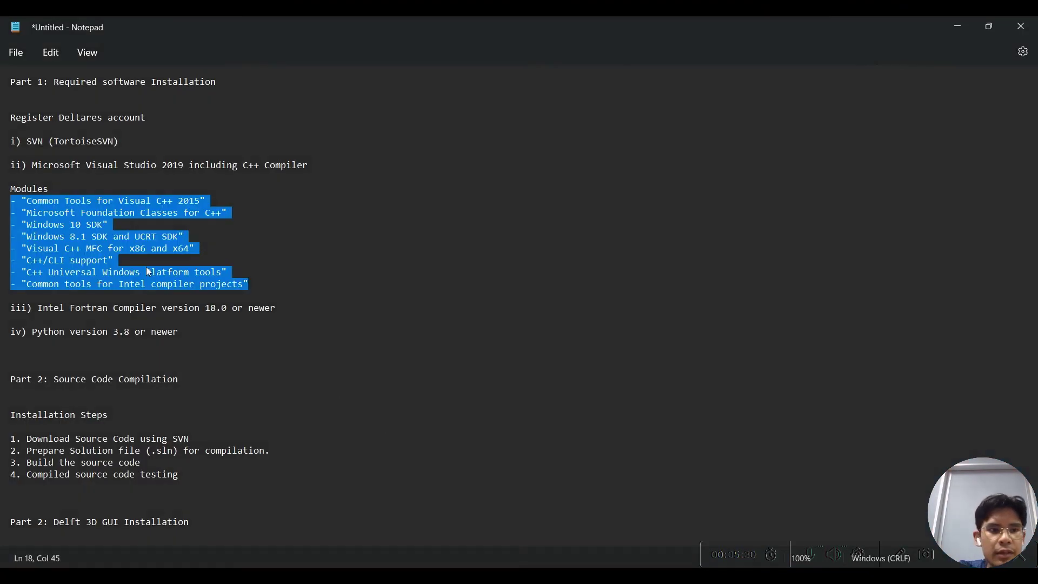
click(962, 32)
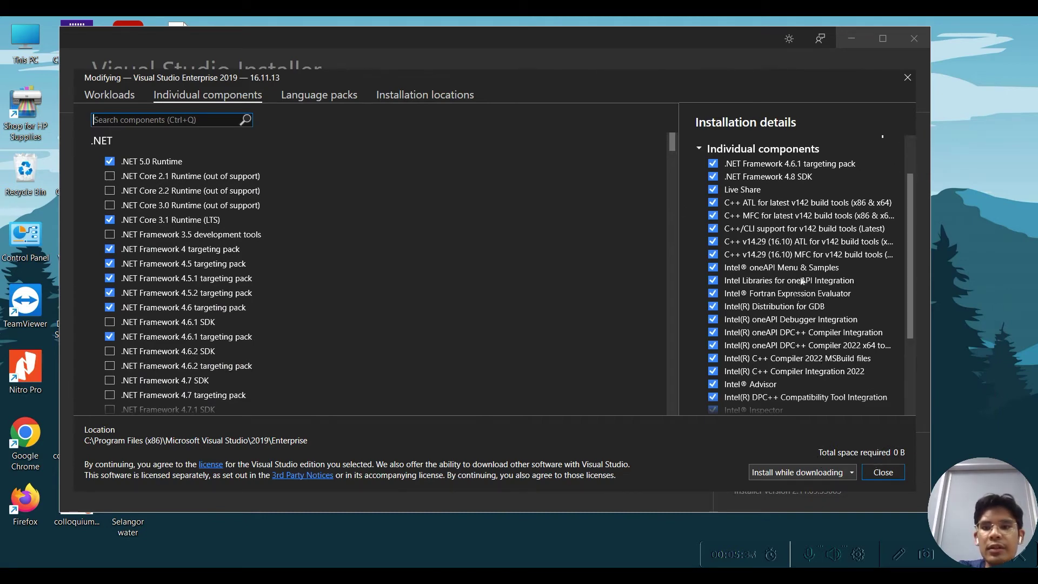
Step: Look through the selected individual components in the installation details, close the modification view without changes, and minimize the installer
scroll(794, 303, down, 3)
scroll(794, 303, up, 5)
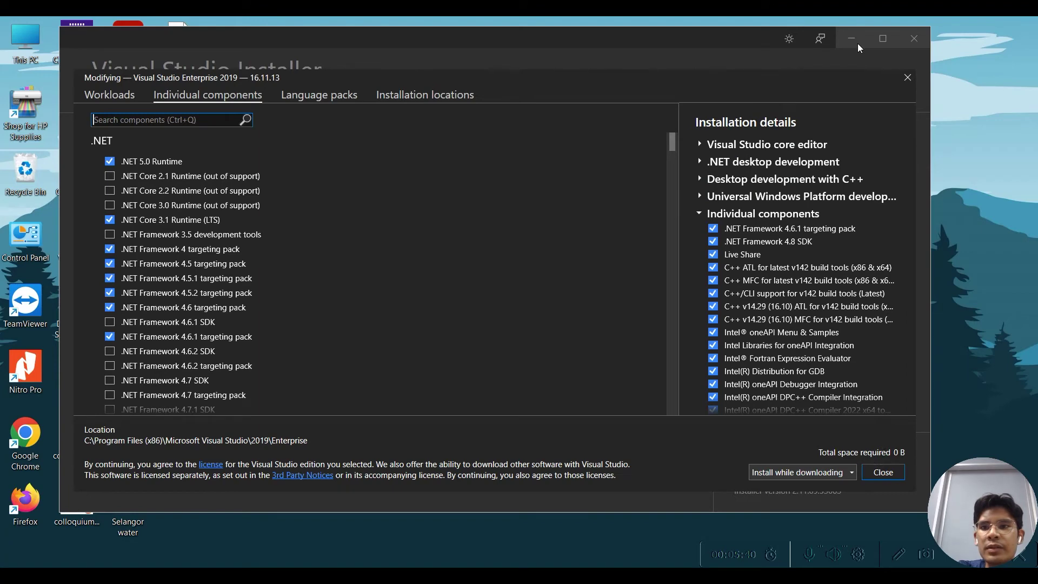
click(887, 472)
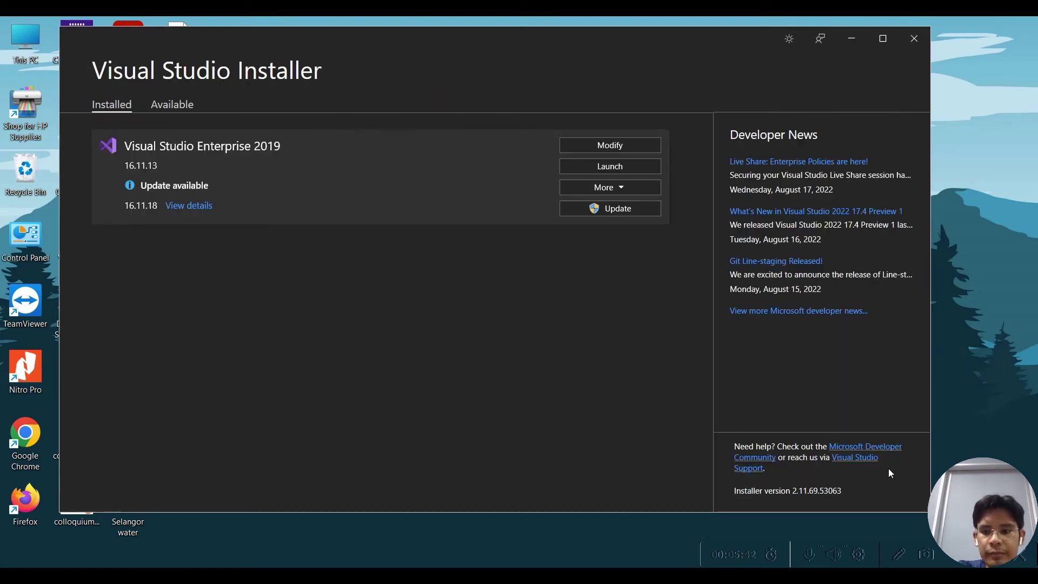
click(850, 39)
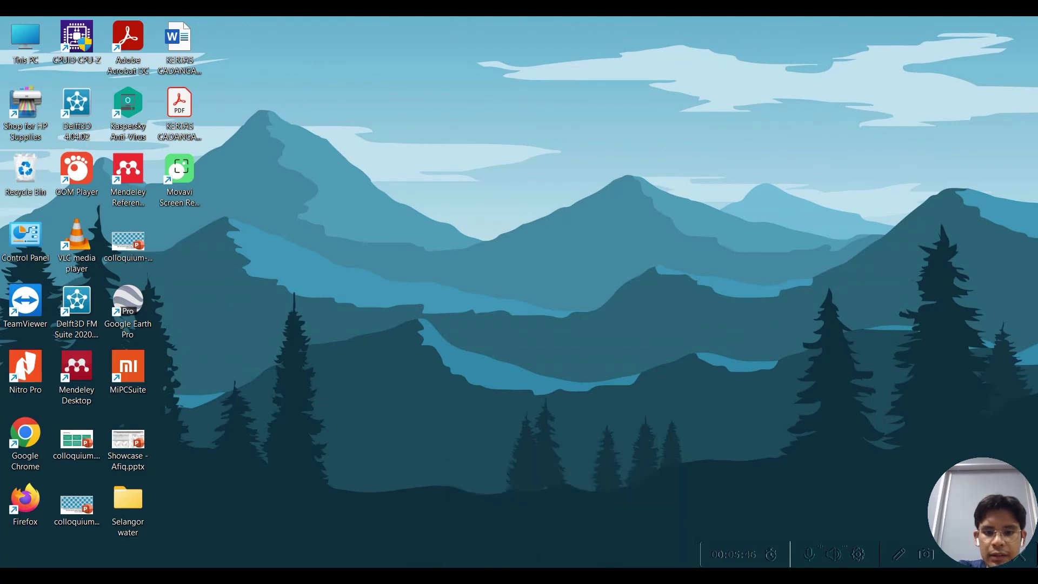
Step: Open the Intel oneAPI Toolkits page in Chrome, and highlight the Intel Fortran Compiler version 18.0 requirement in the Notepad notes
click(574, 567)
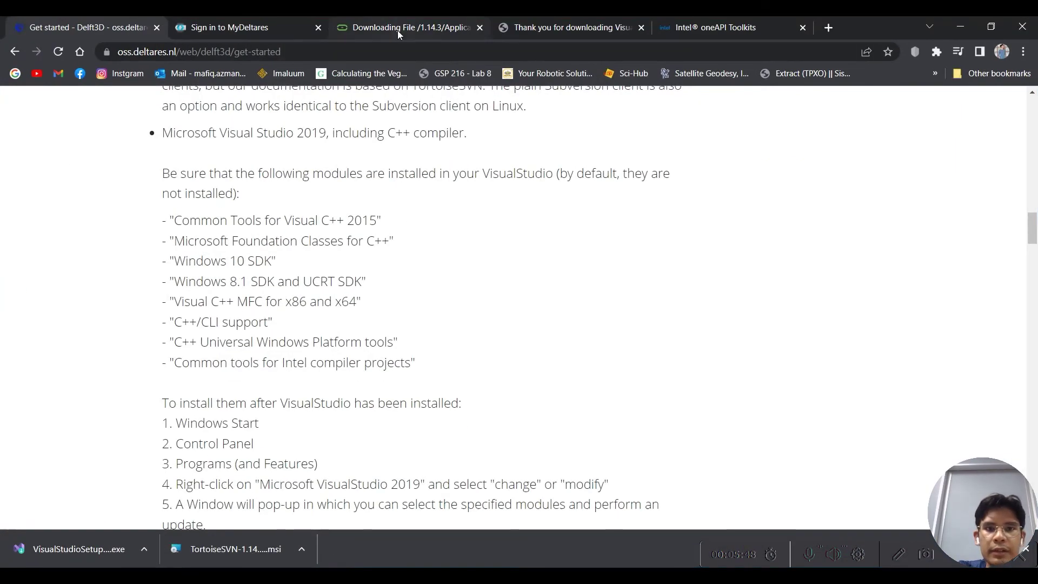
click(718, 26)
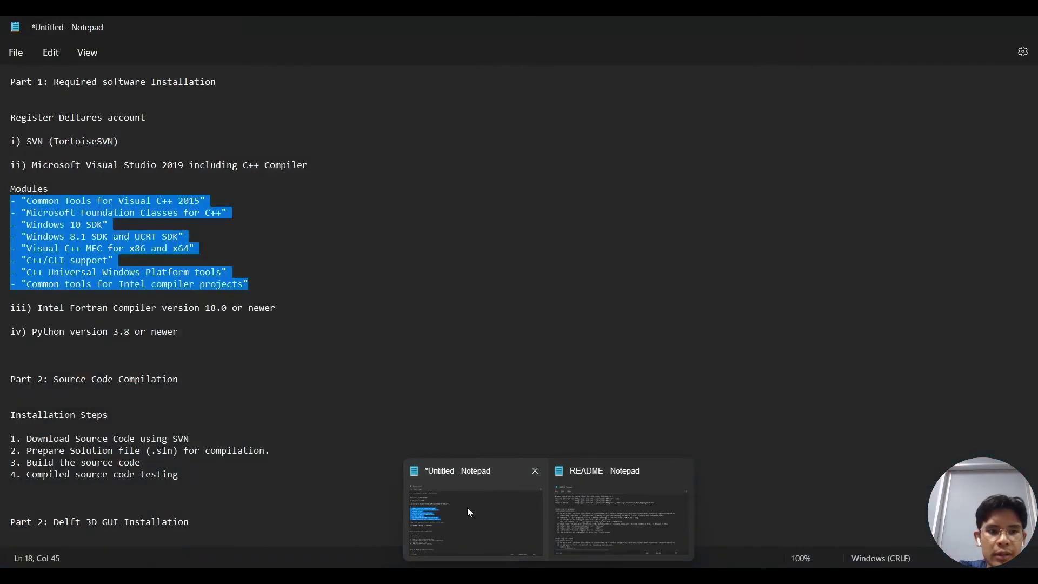
click(468, 507)
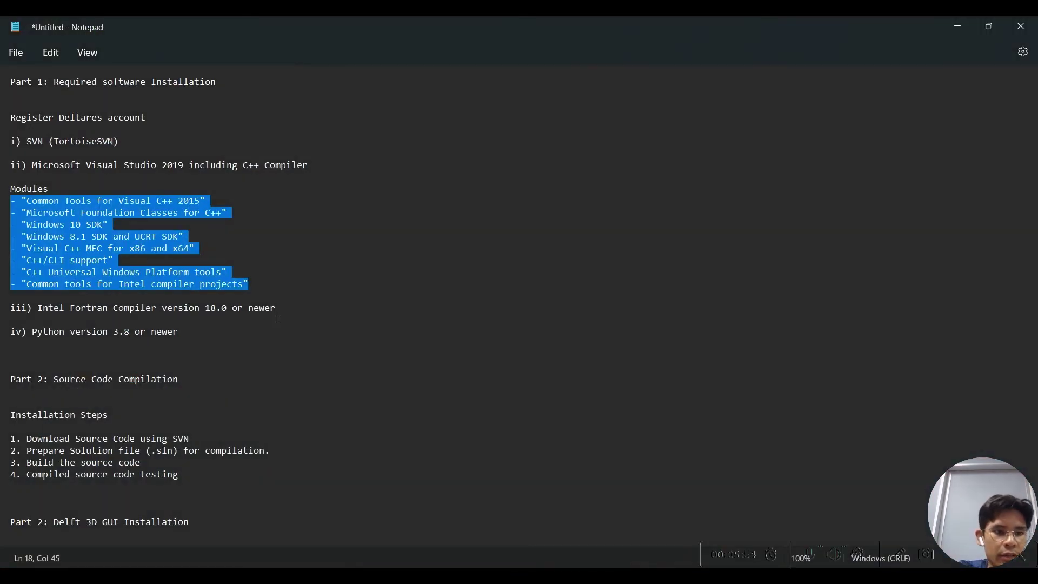
drag(280, 309, 36, 308)
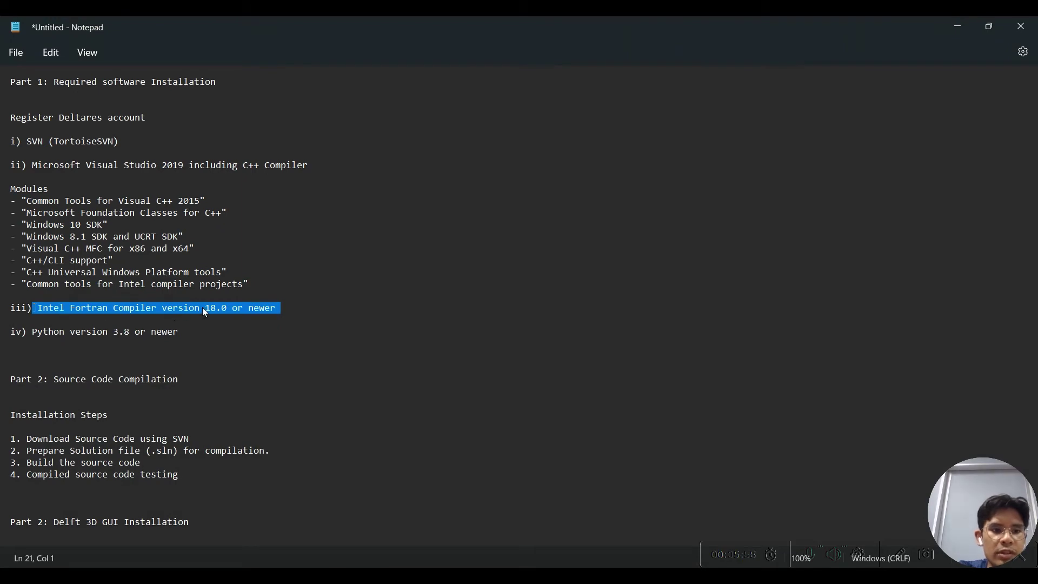
click(958, 27)
Step: Examine the contents of the Intel oneAPI Base and HPC toolkits and locate their download links
scroll(324, 319, up, 5)
scroll(324, 319, down, 3)
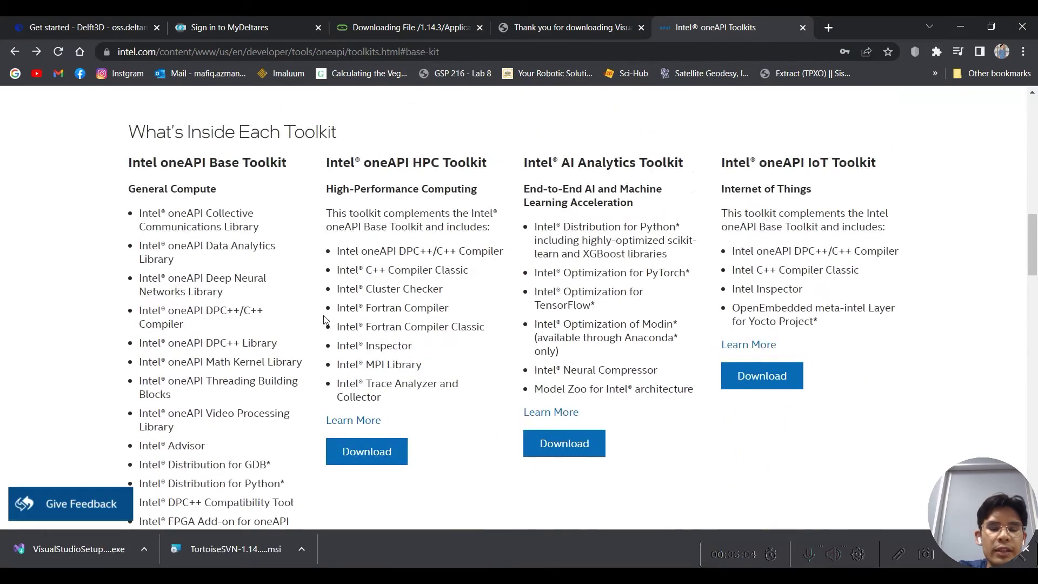
scroll(325, 320, down, 1)
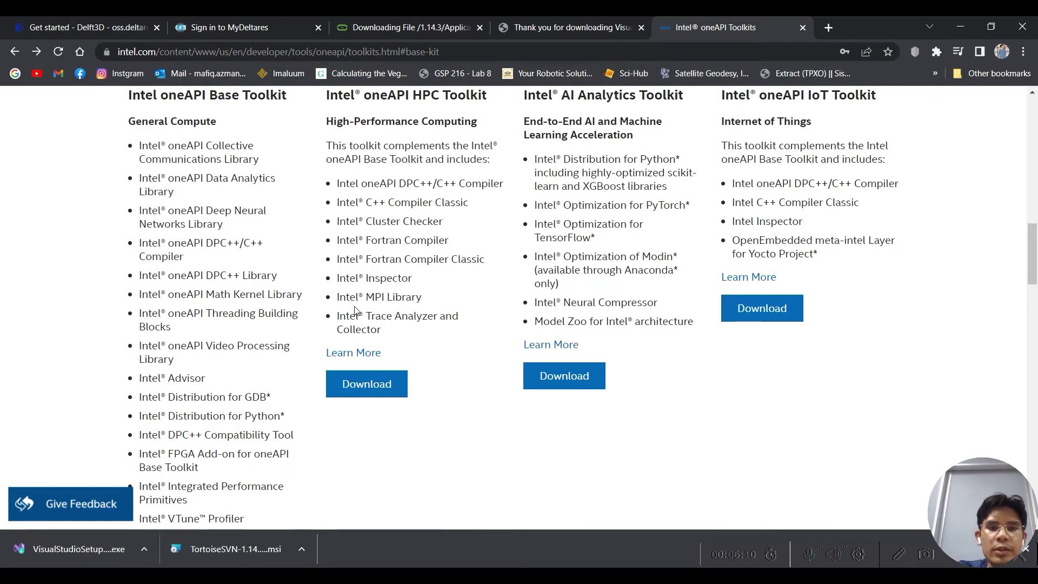
scroll(355, 309, down, 1)
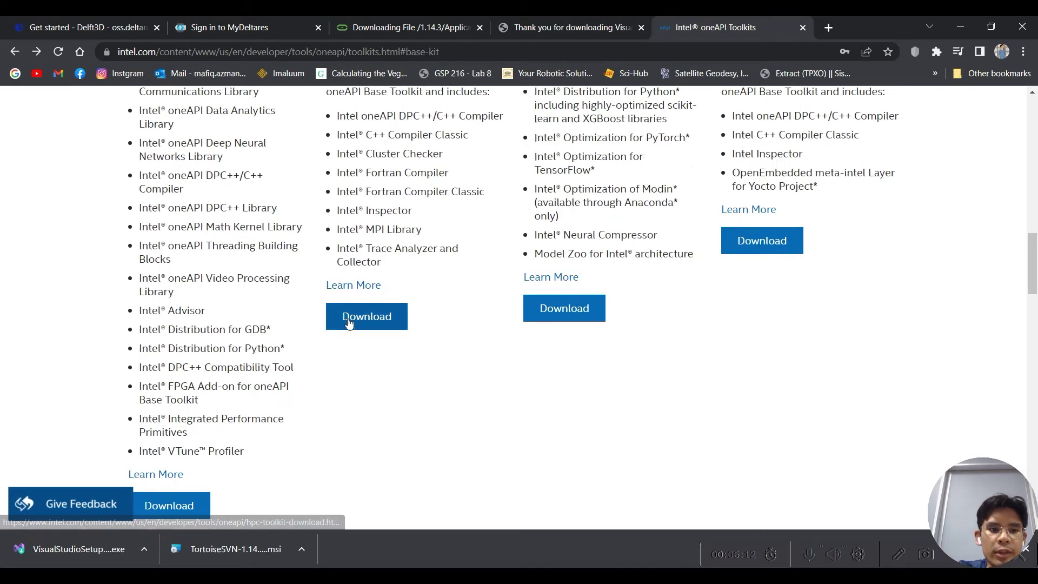
scroll(223, 344, up, 2)
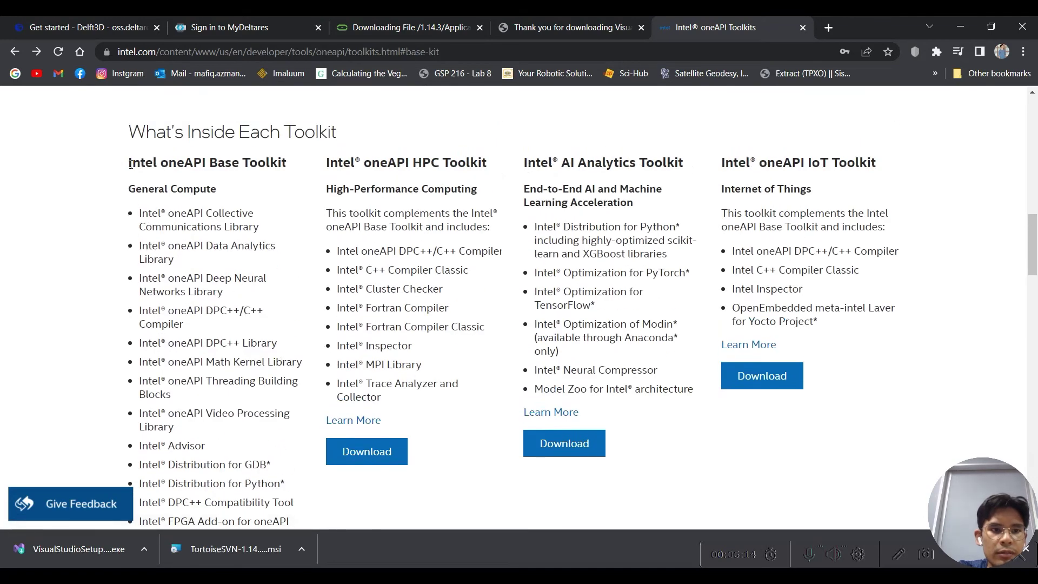
drag(131, 164, 487, 197)
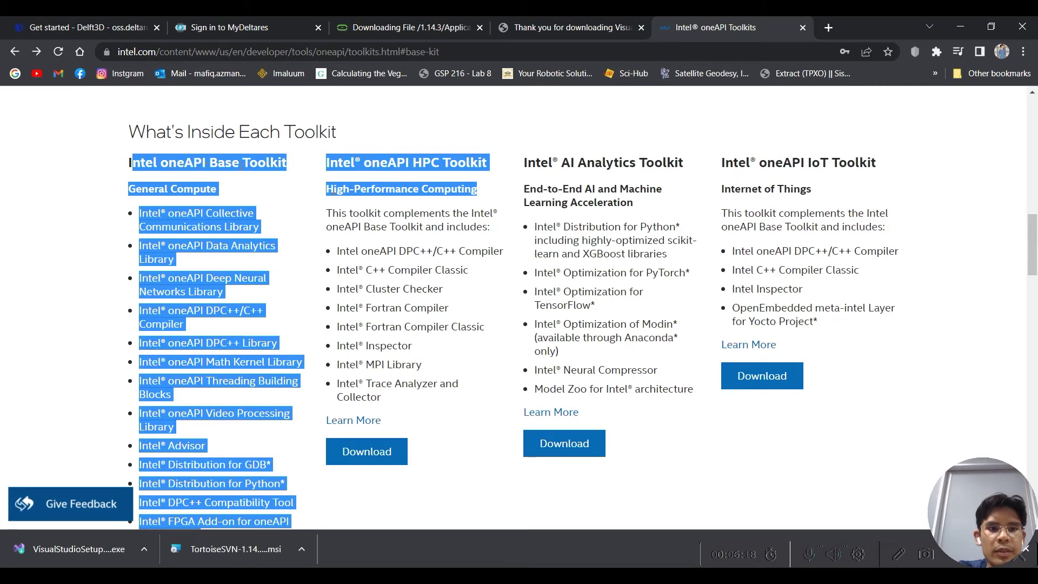
click(385, 166)
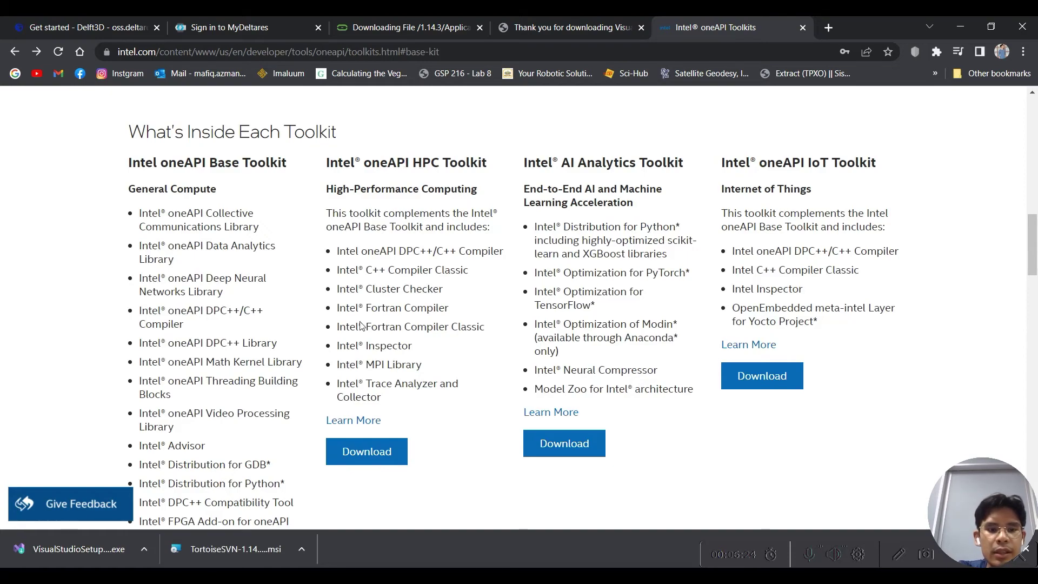
scroll(335, 352, down, 6)
scroll(200, 322, up, 2)
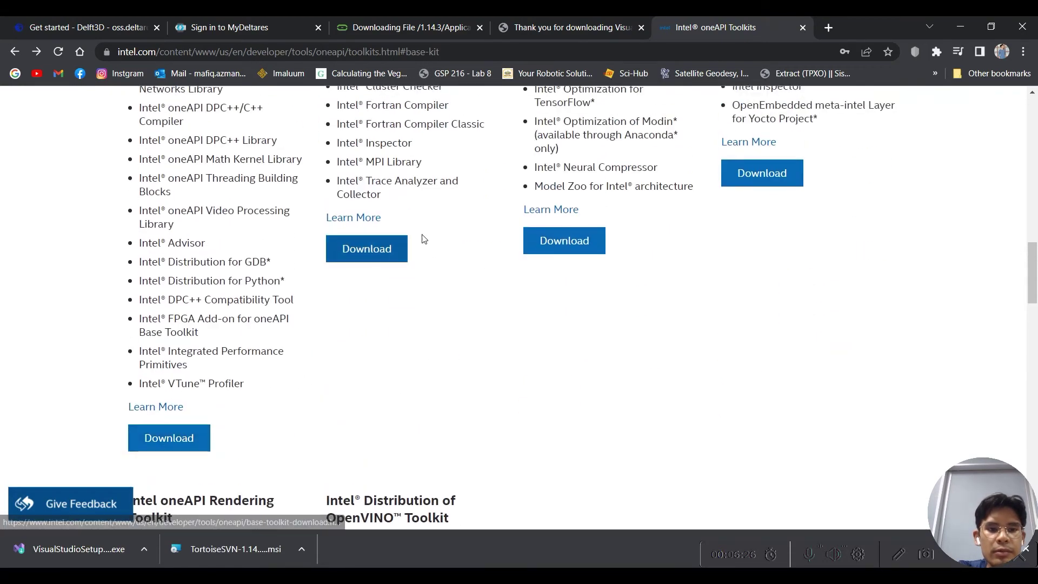
scroll(241, 294, up, 4)
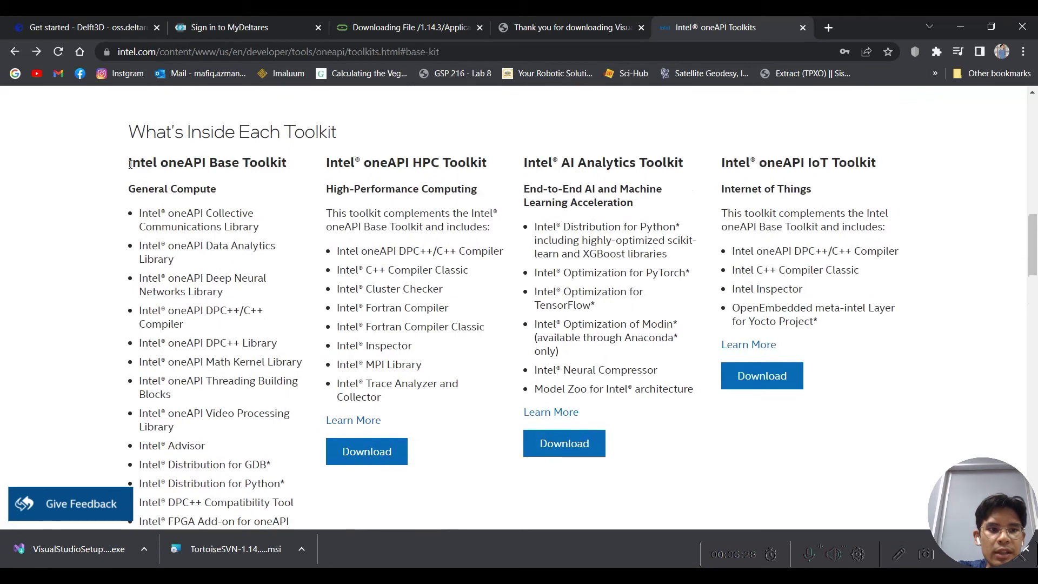
Step: Highlight the Intel oneAPI Base Toolkit and Intel oneAPI HPC Toolkit headings in turn and review their component lists
drag(132, 163, 288, 182)
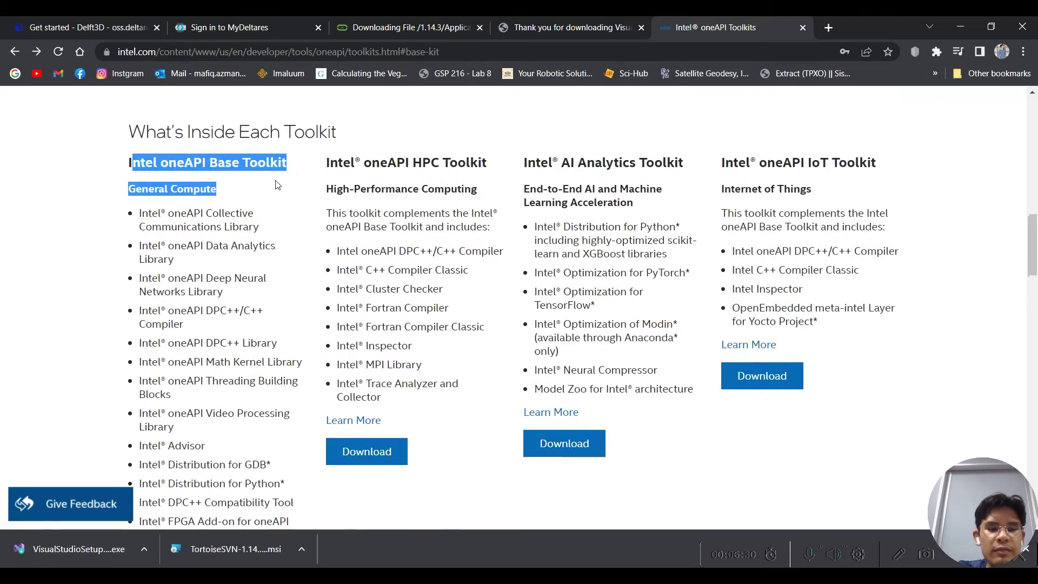
click(267, 191)
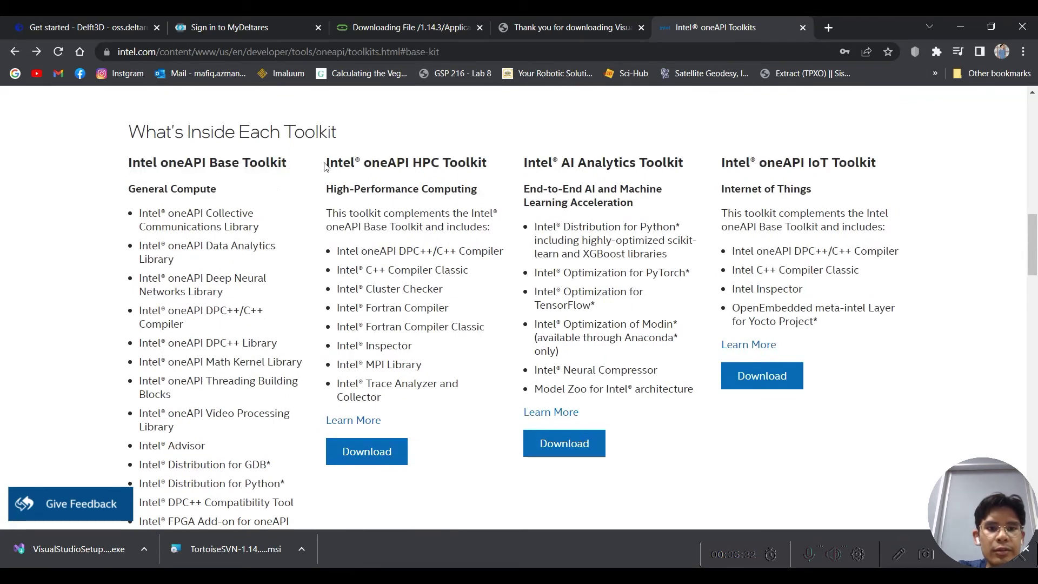
drag(327, 163, 495, 173)
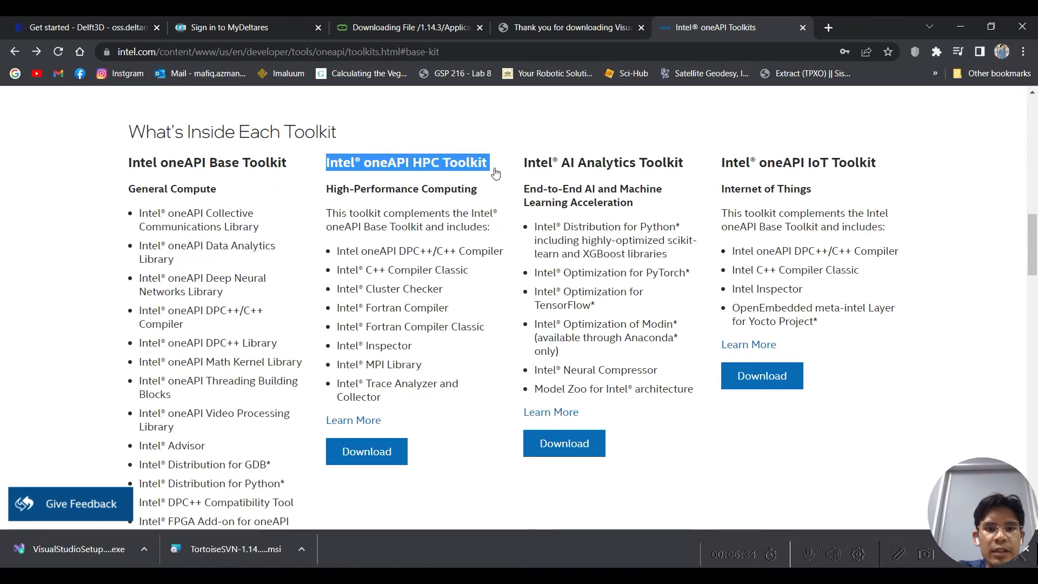
click(463, 173)
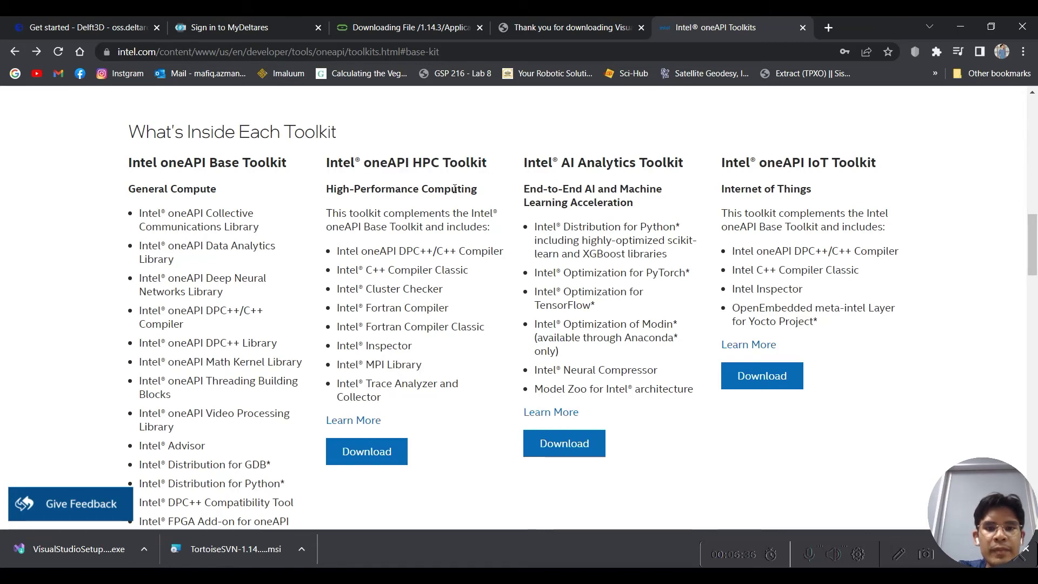
scroll(433, 195, down, 1)
scroll(431, 199, up, 2)
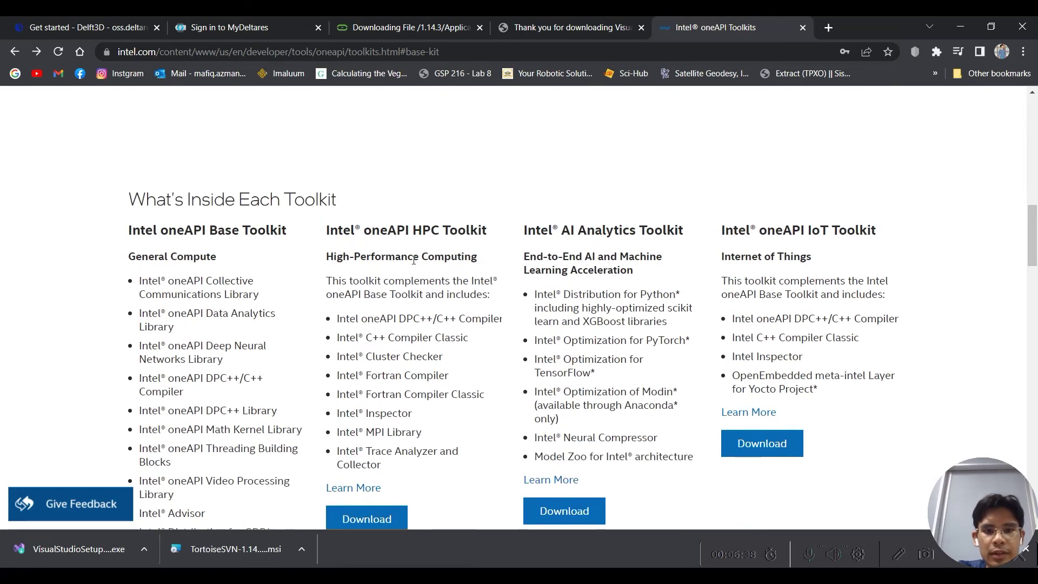
scroll(414, 260, down, 2)
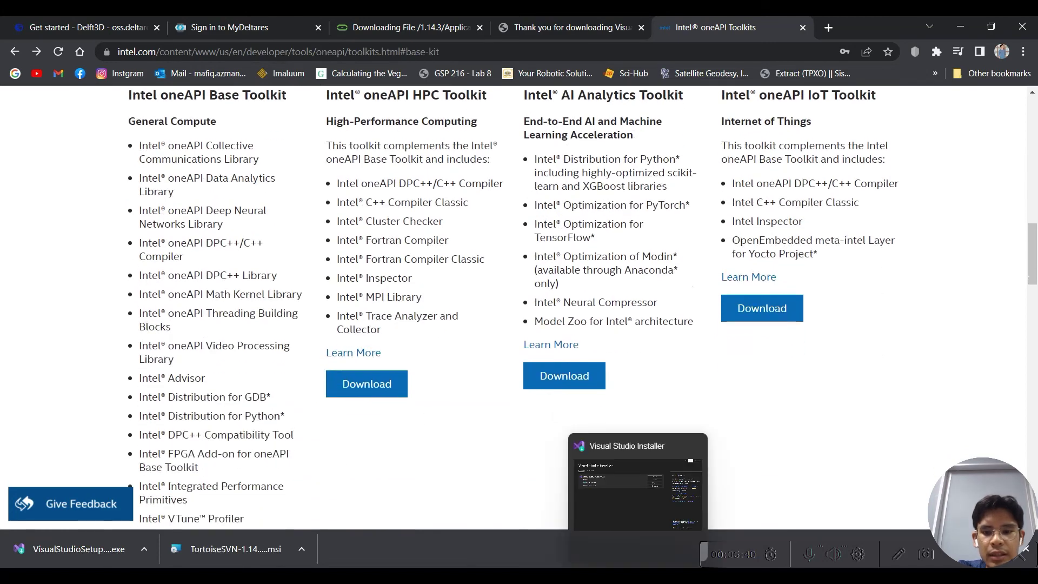
Step: Switch to Visual Studio, check its commands for the Intel Compiler's Fortran Module Wizard entry, and minimize the window
click(638, 578)
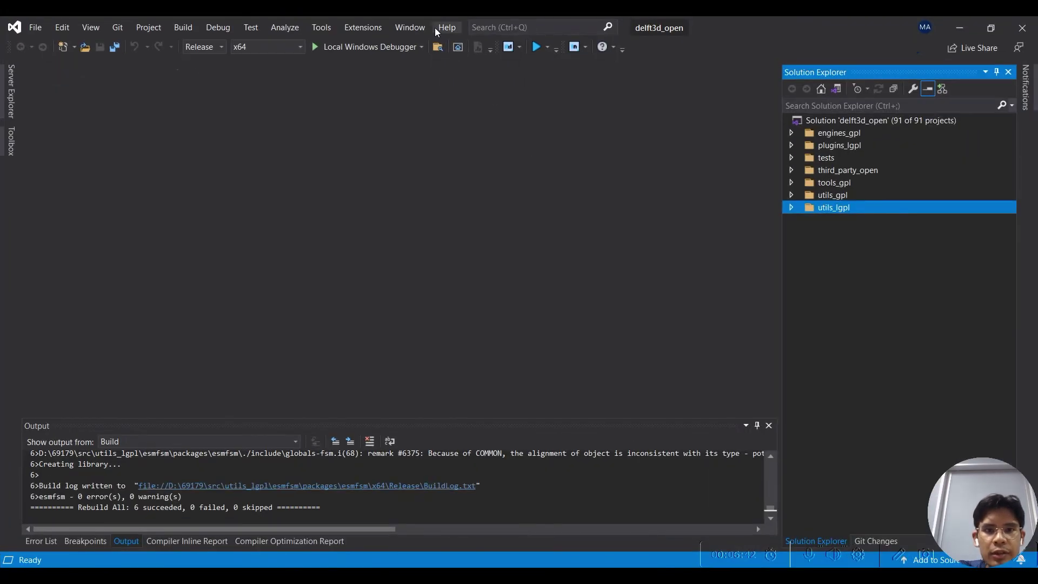
click(408, 27)
click(352, 28)
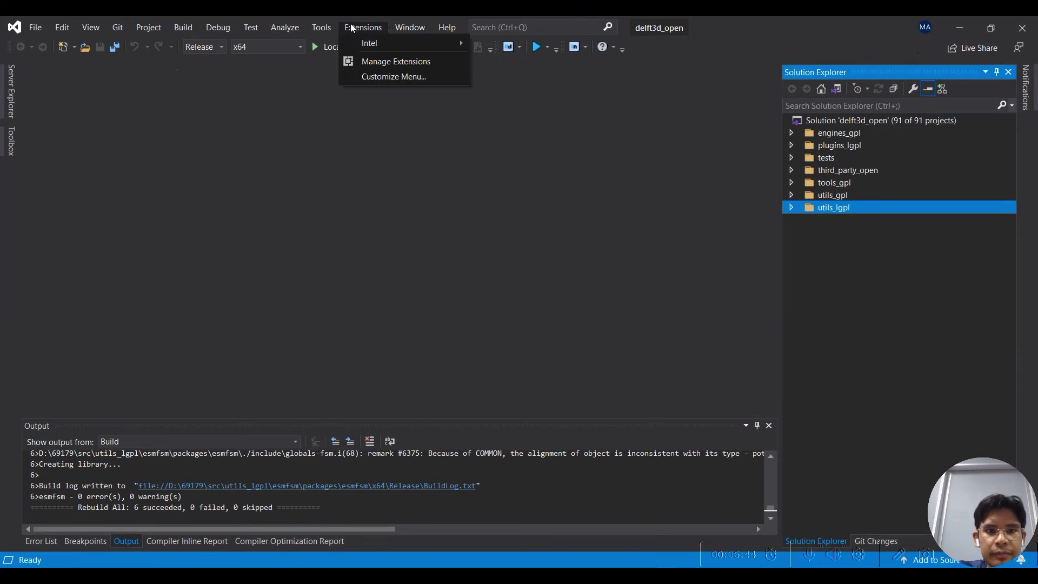
mouse_move(327, 28)
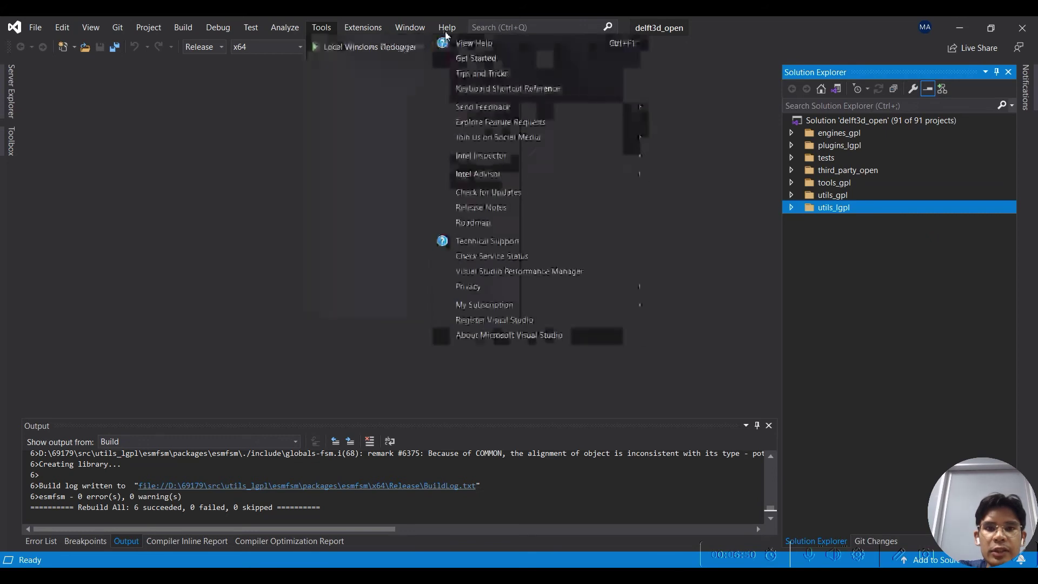
mouse_move(446, 30)
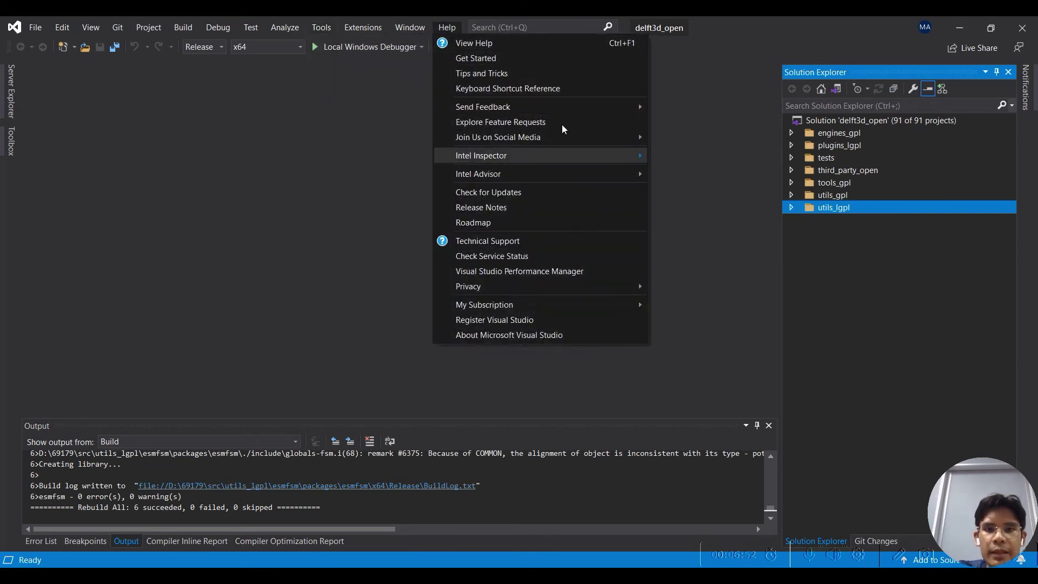
mouse_move(410, 27)
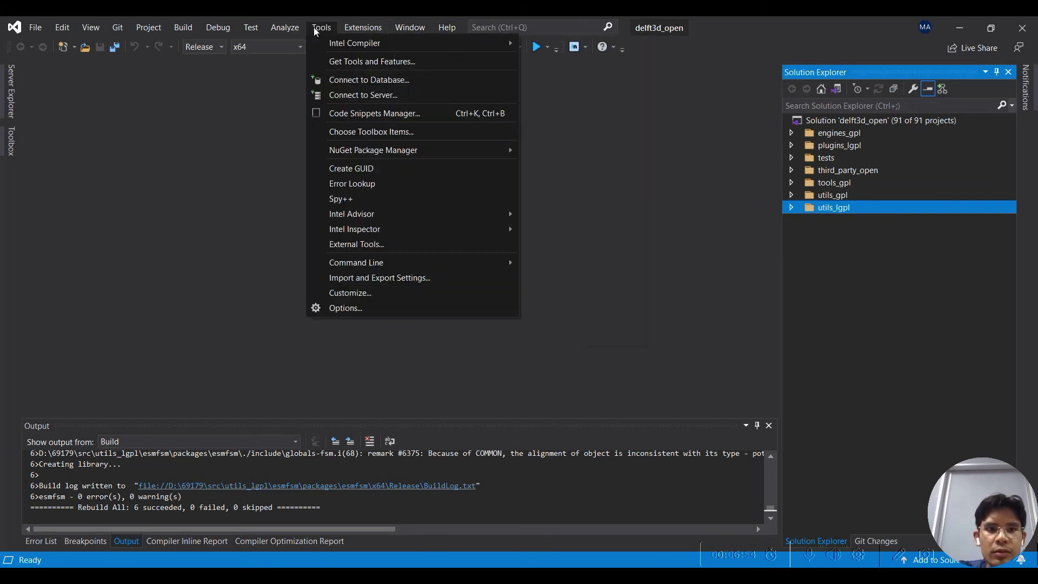
mouse_move(371, 46)
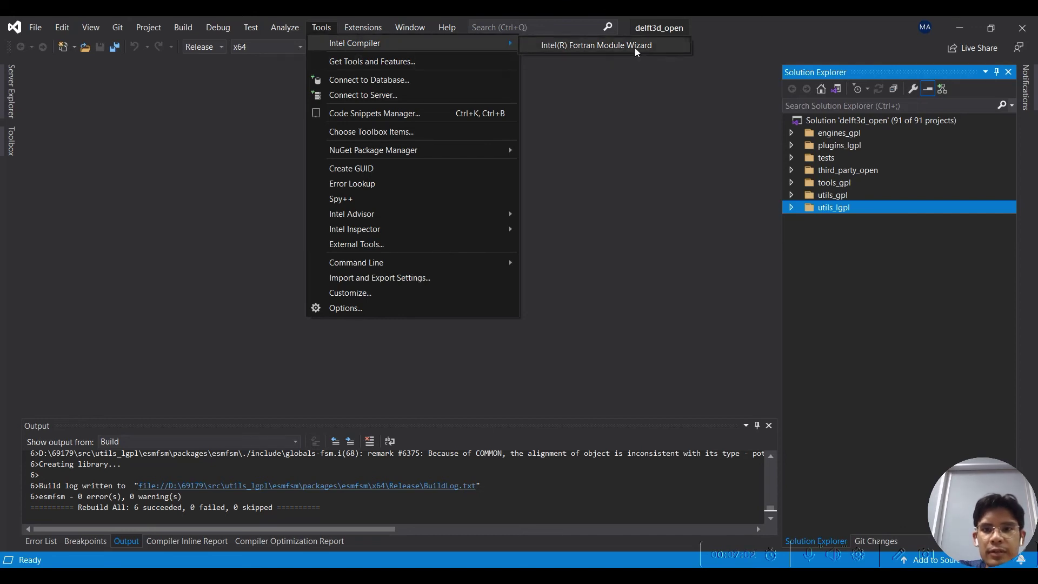
click(634, 142)
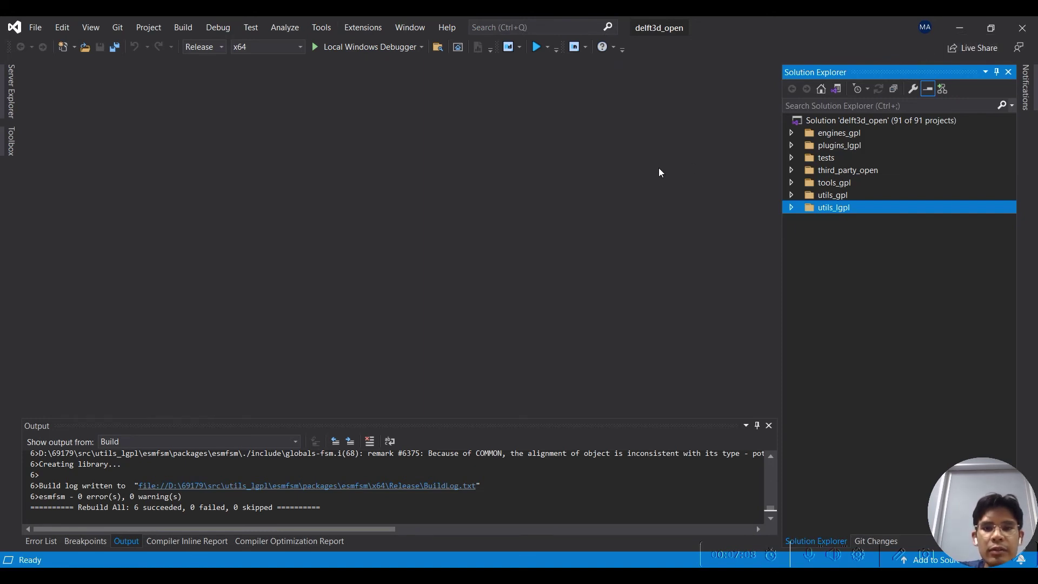
click(960, 28)
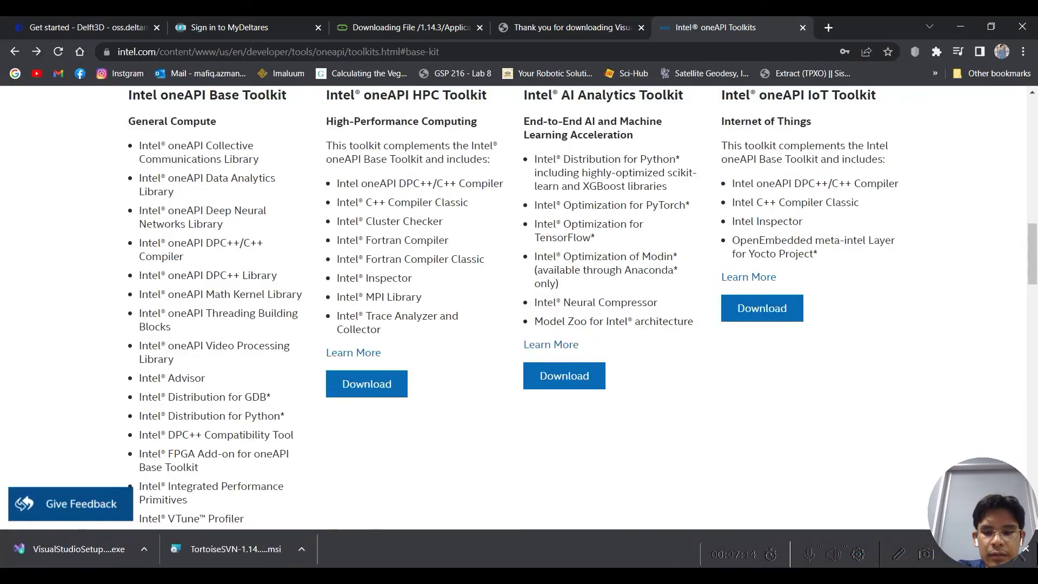
Step: Open the Python 3.10 page in Microsoft Store, check its installation status, and minimize the store
mouse_move(608, 576)
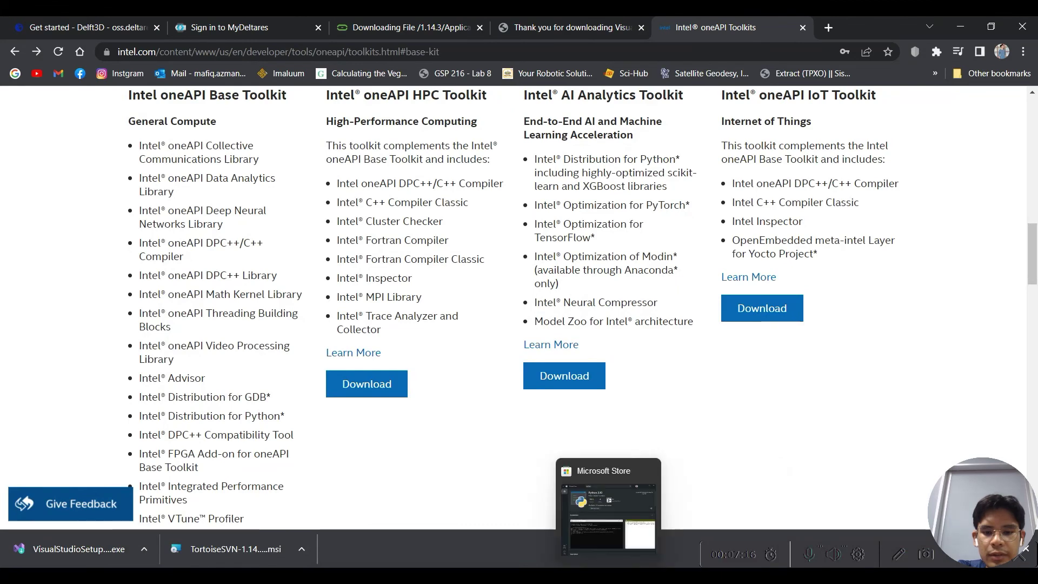
key(super)
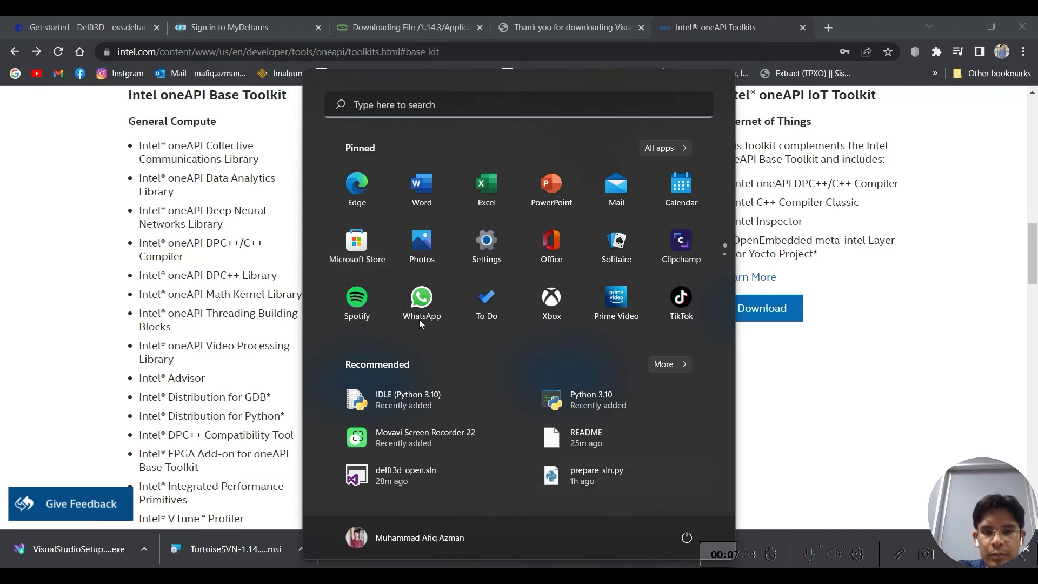
click(357, 243)
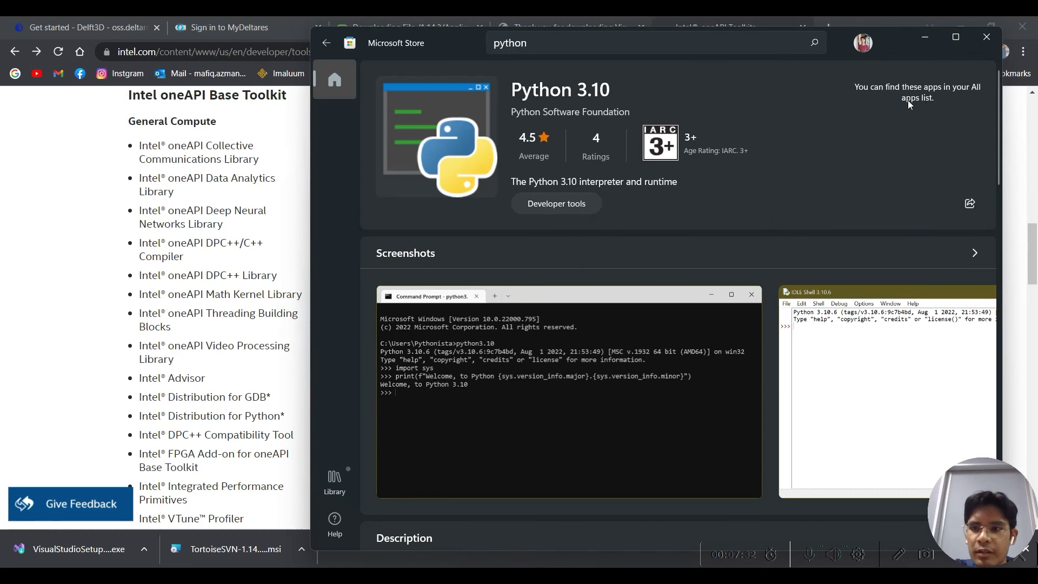
click(926, 39)
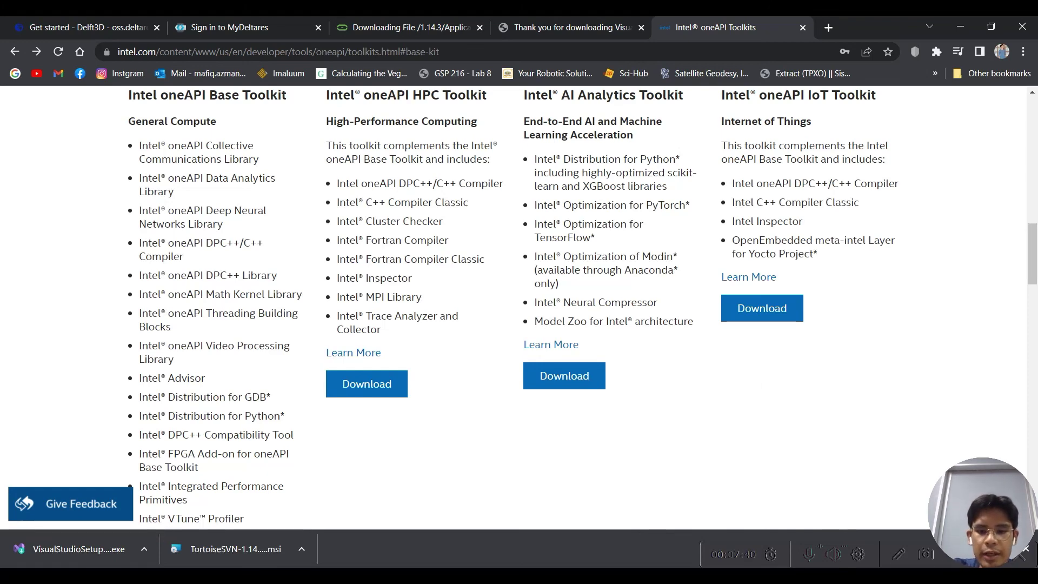
Step: Review the Notepad notes by highlighting Part 1's software list, the Part 2 sections, and the "Download Source Code" installation step
click(491, 505)
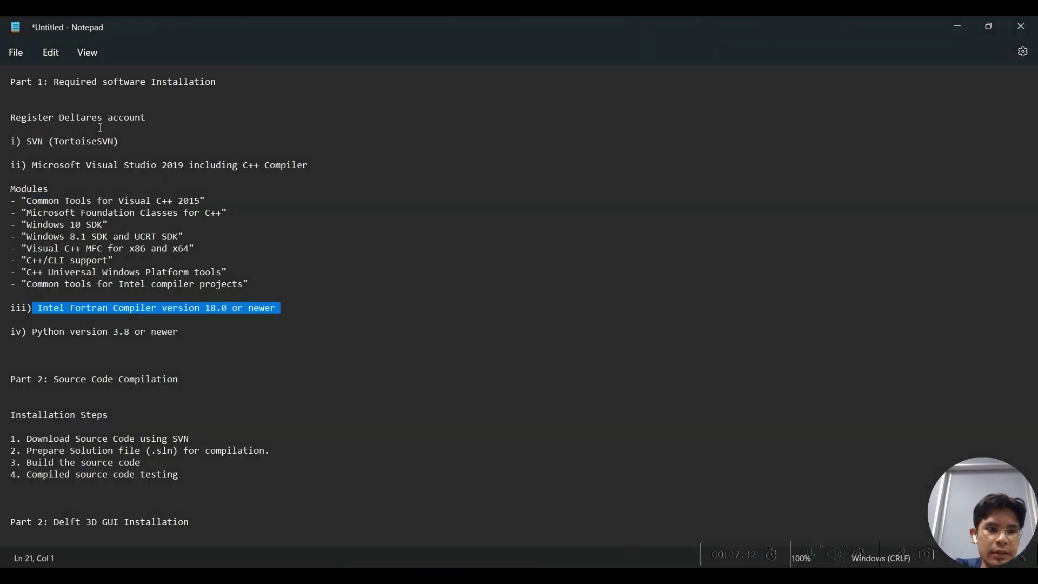
drag(12, 83, 305, 226)
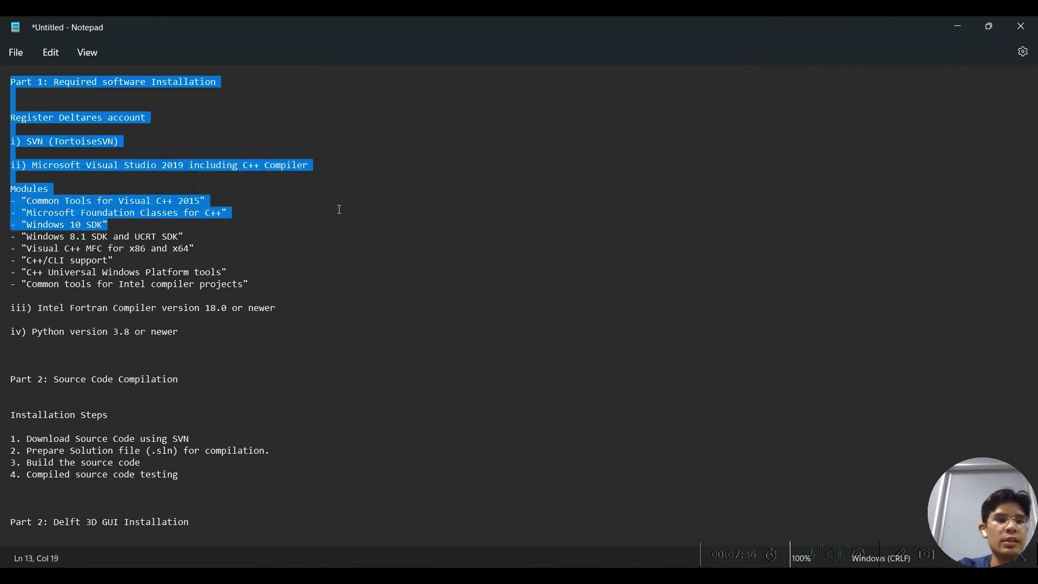
click(197, 285)
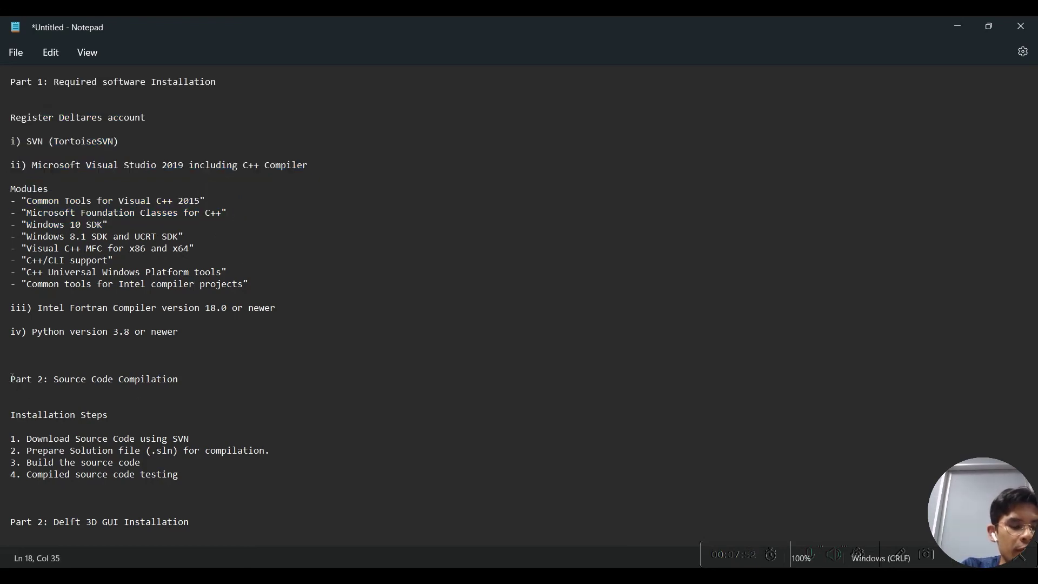
drag(12, 379, 223, 540)
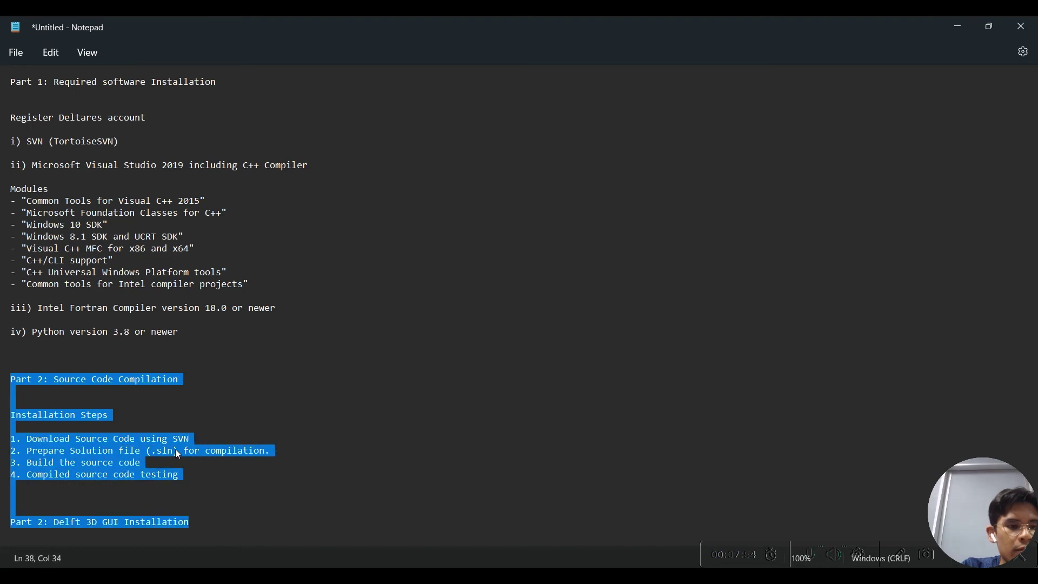
drag(12, 427, 139, 438)
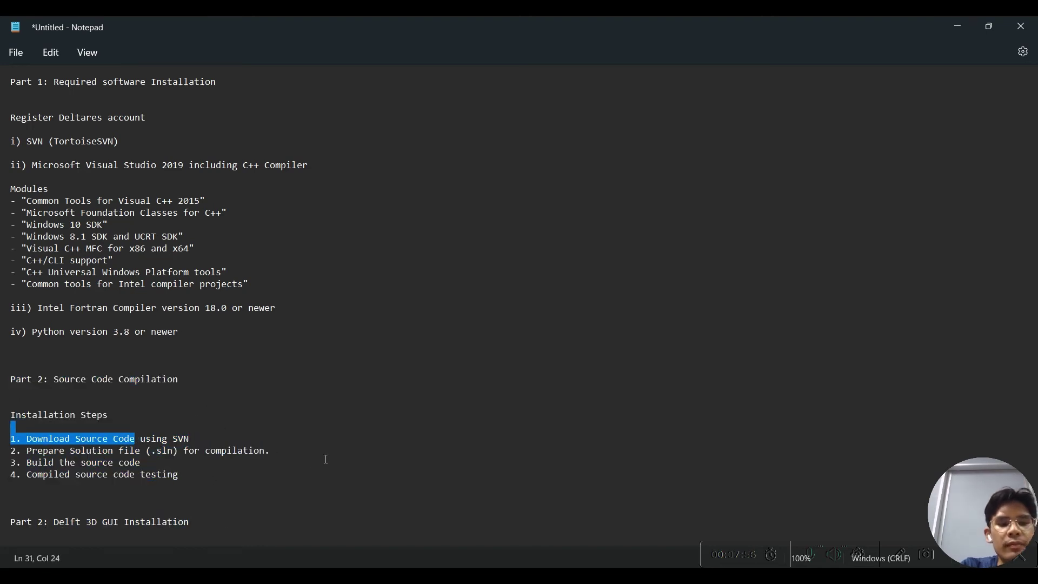